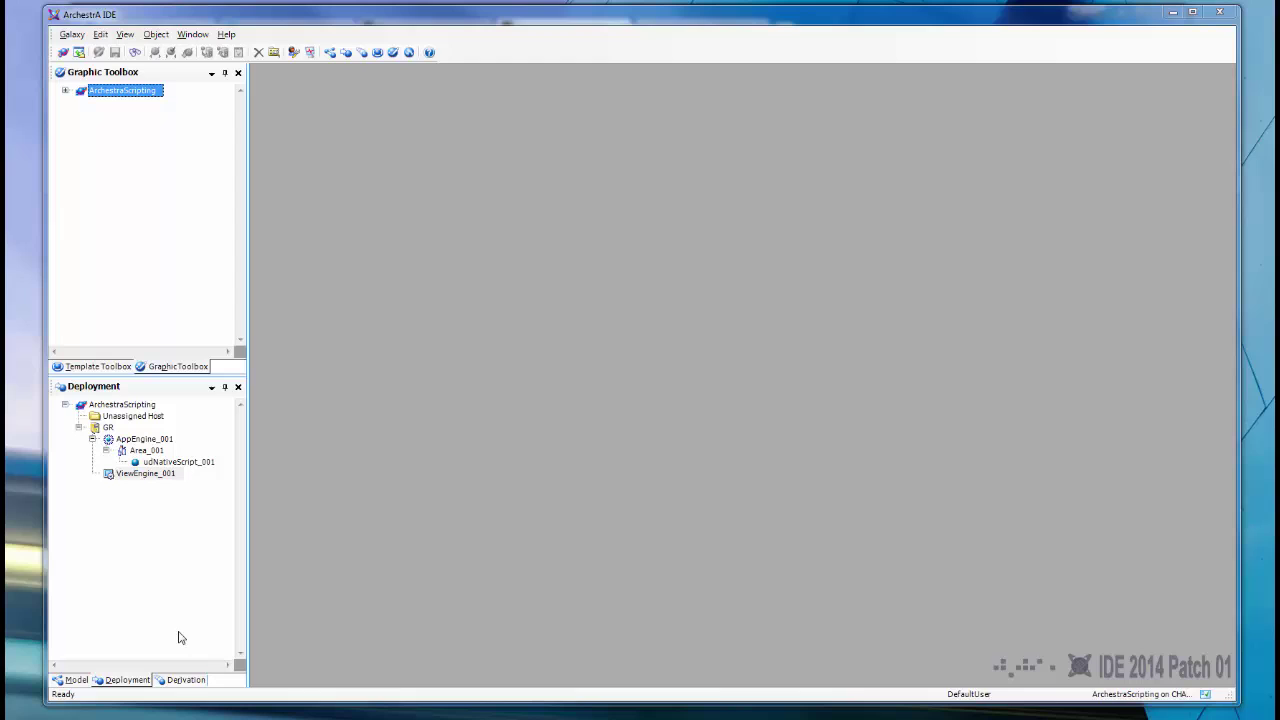
- Switch the left pane to the Derivation view to list the galaxy's templates
click(182, 680)
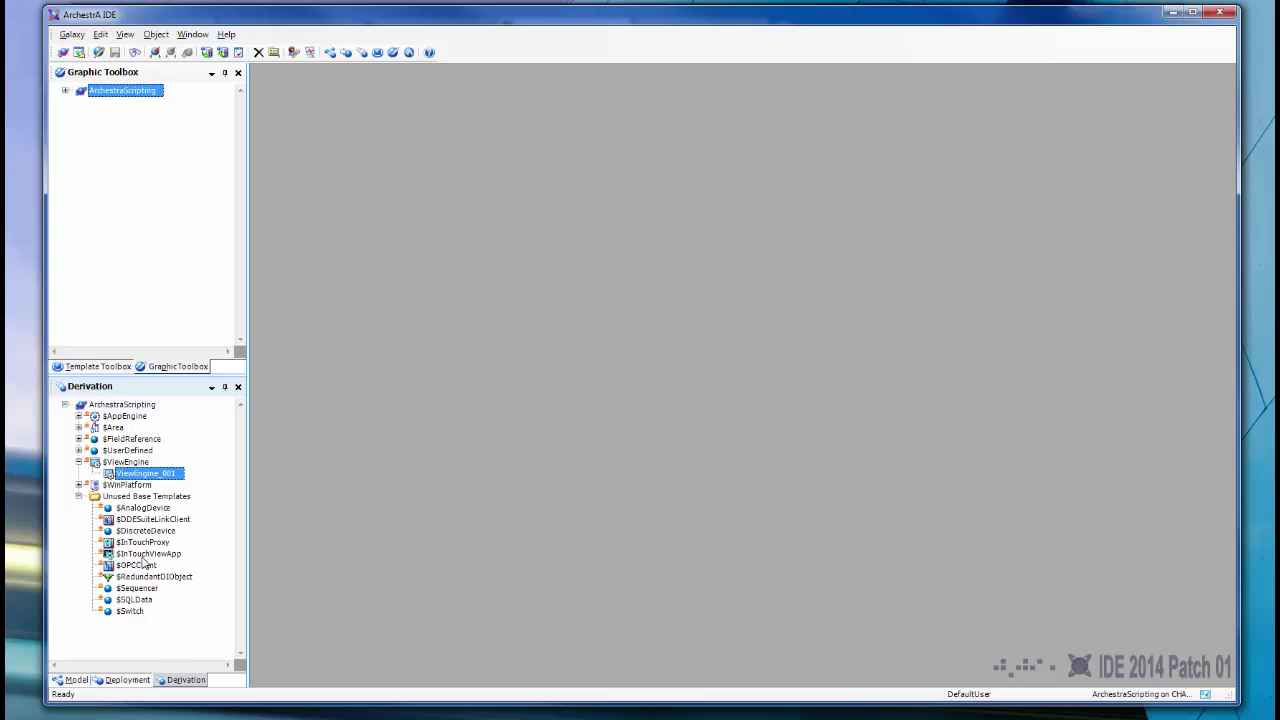
- Derive a new template named $Tutorial1 from $InTouchViewApp and select it
right_click(143, 557)
mouse_move(174, 586)
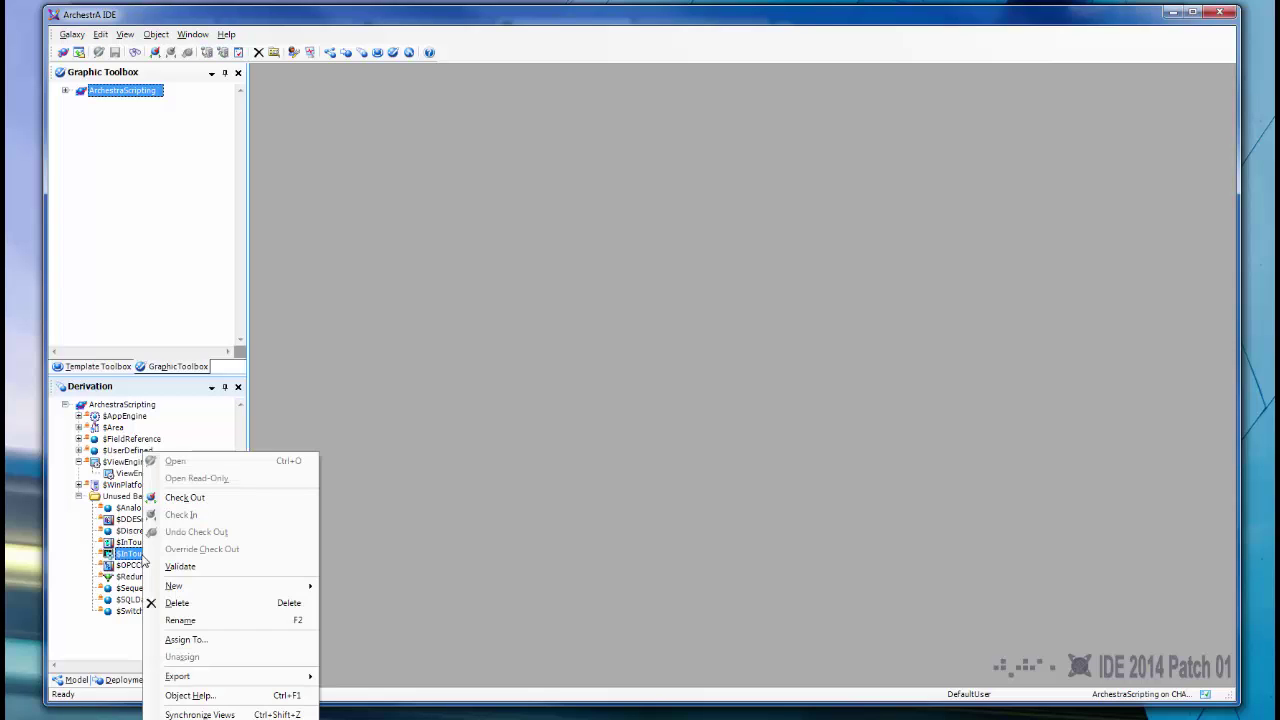
click(340, 603)
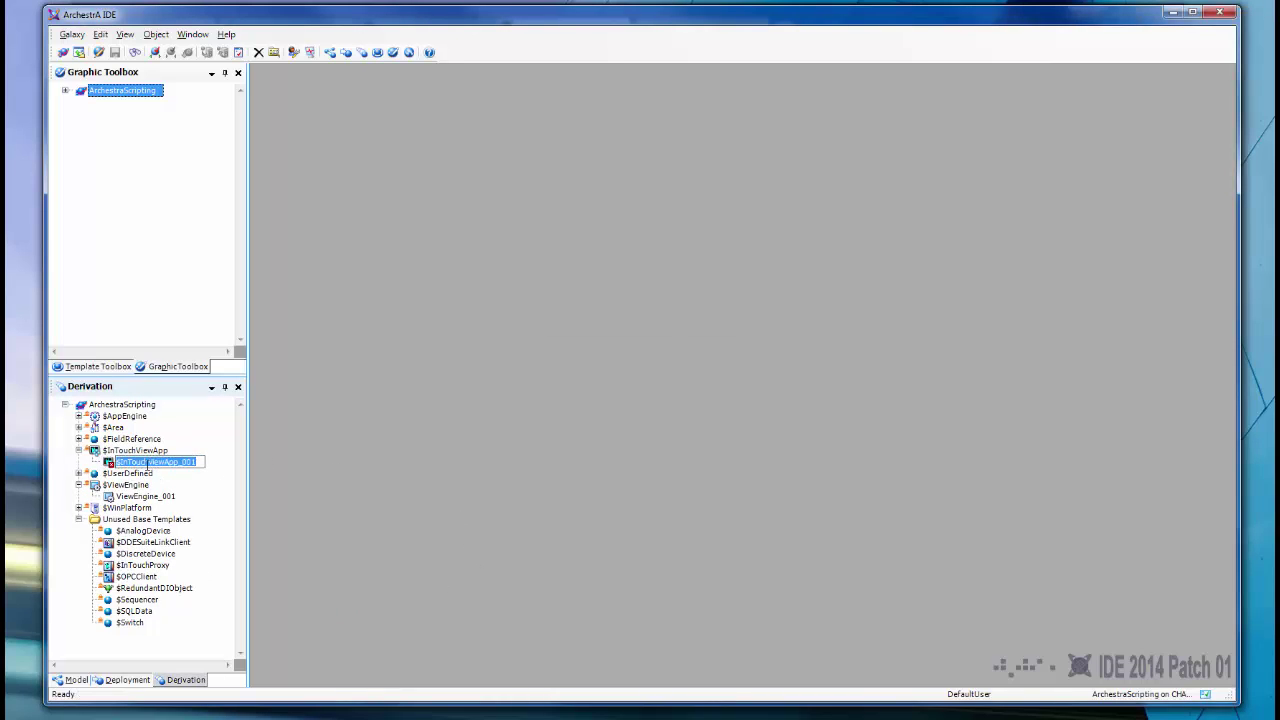
text(Tutorial)
text(1)
key(Return)
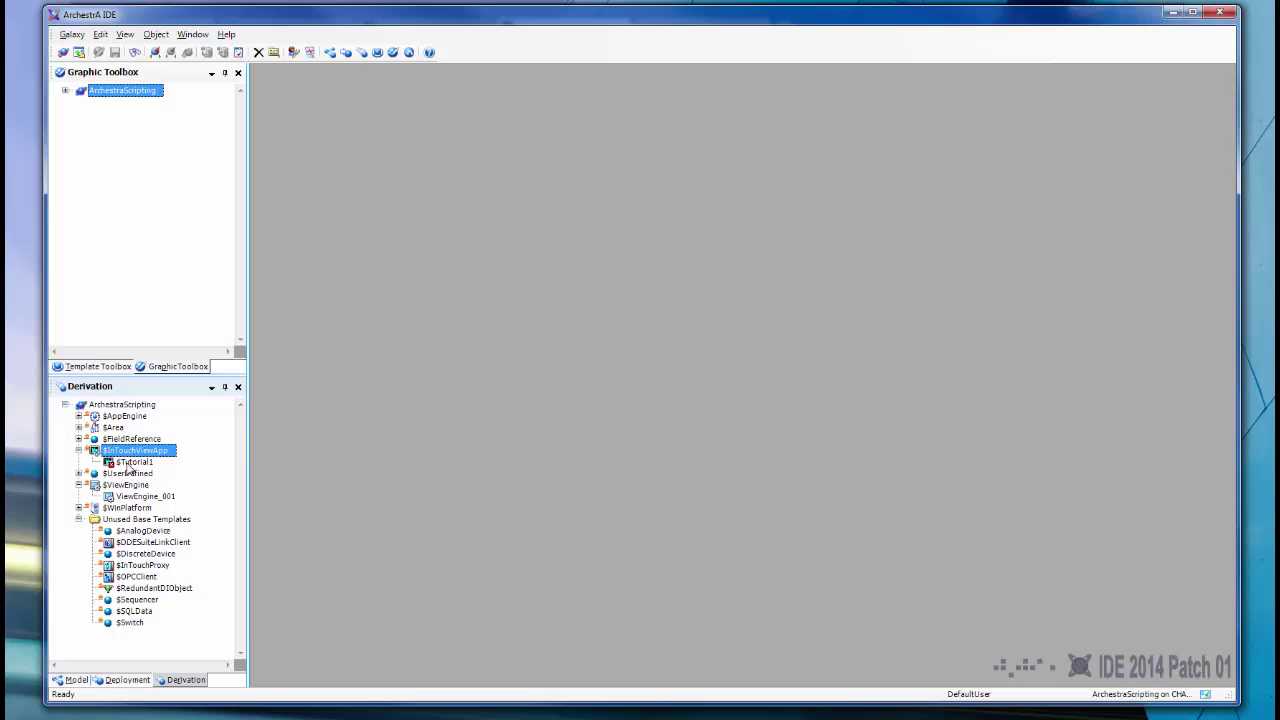
click(127, 463)
key(F2)
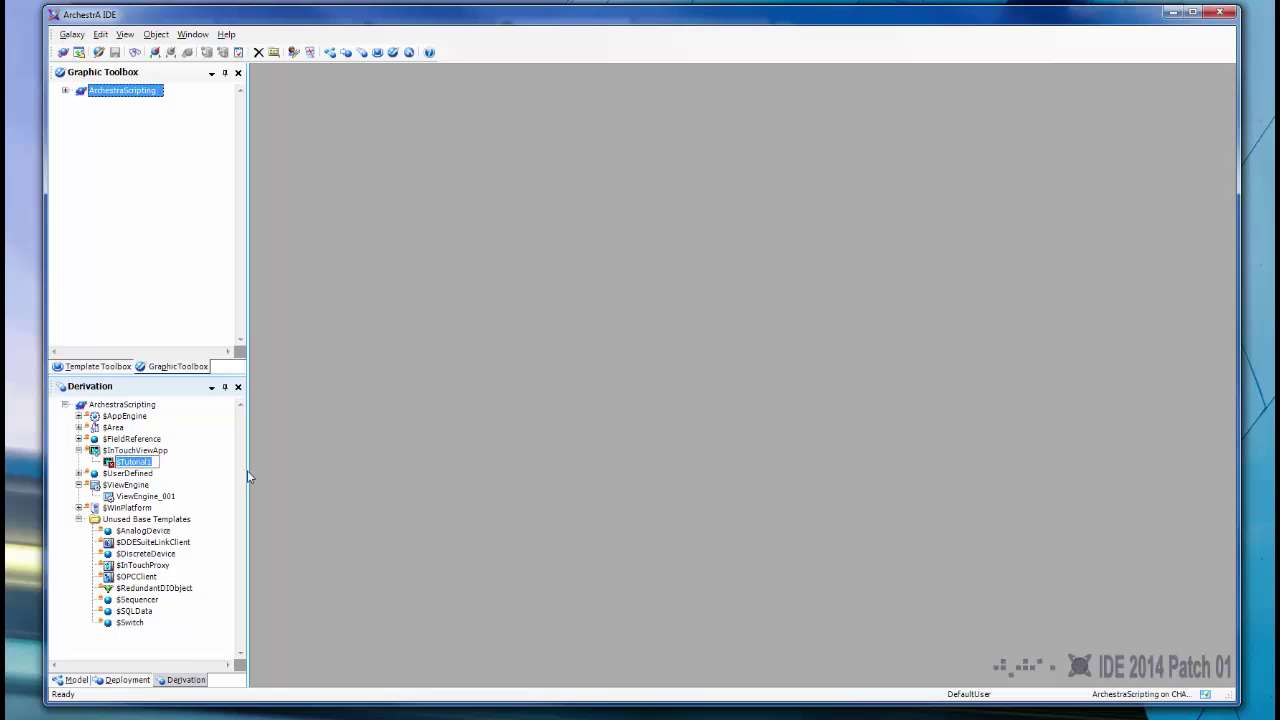
- Initialize $Tutorial1 as a new InTouch application named $Tutorial1
double_click(108, 463)
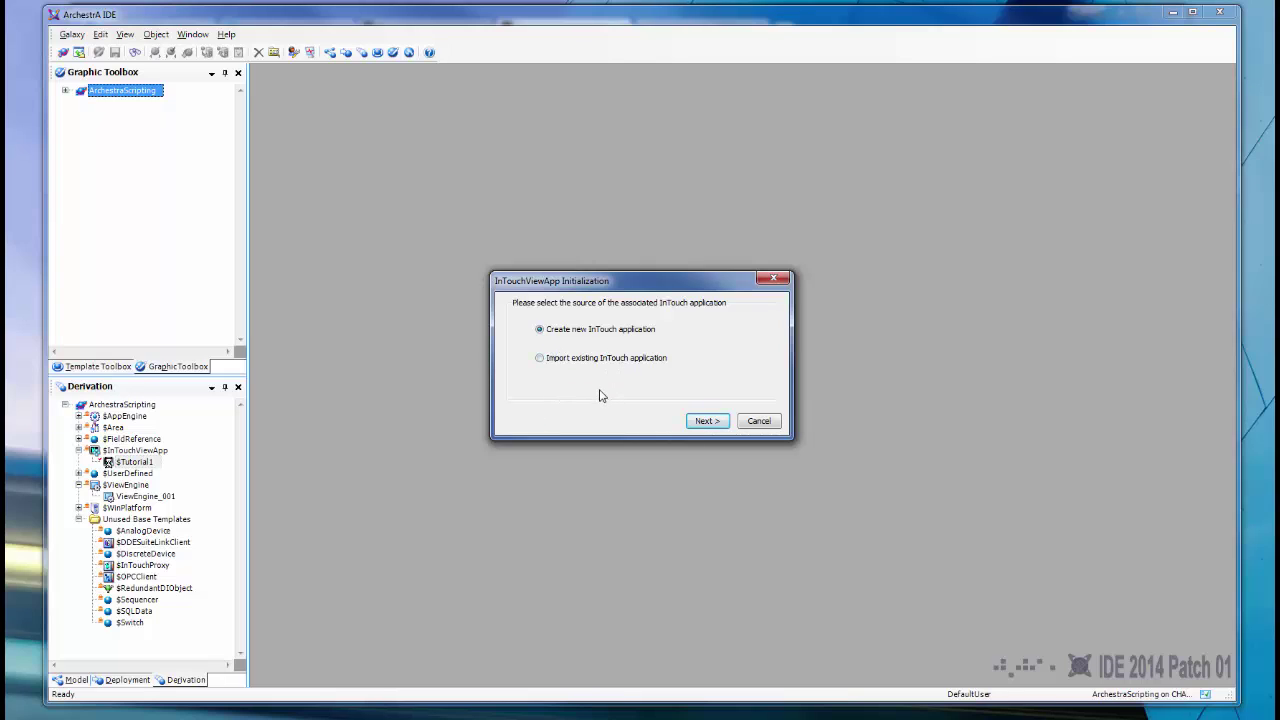
click(703, 421)
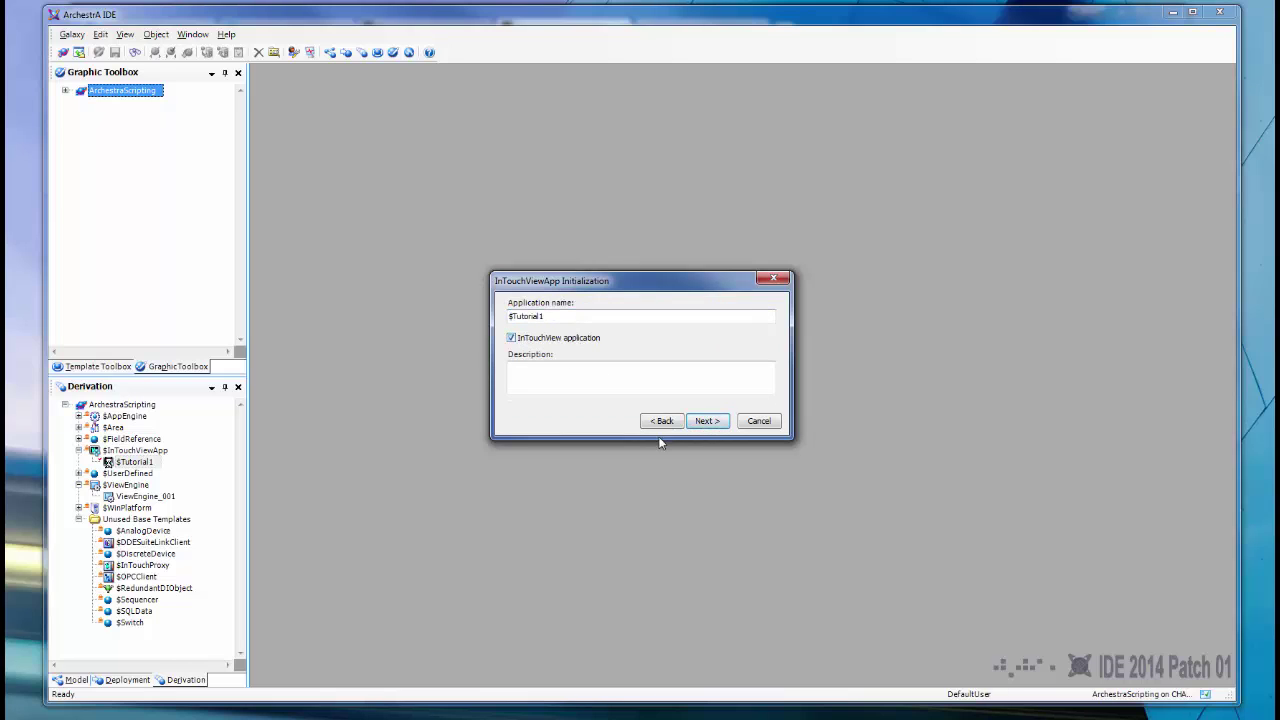
click(703, 421)
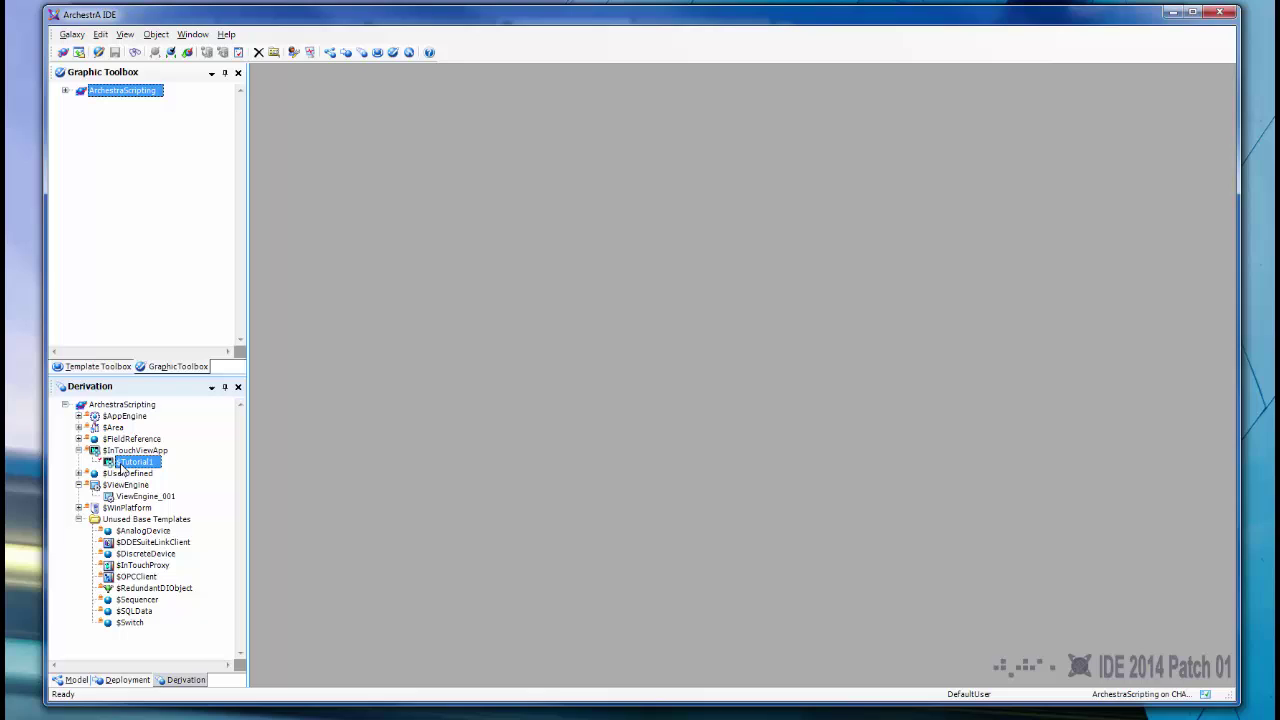
click(127, 484)
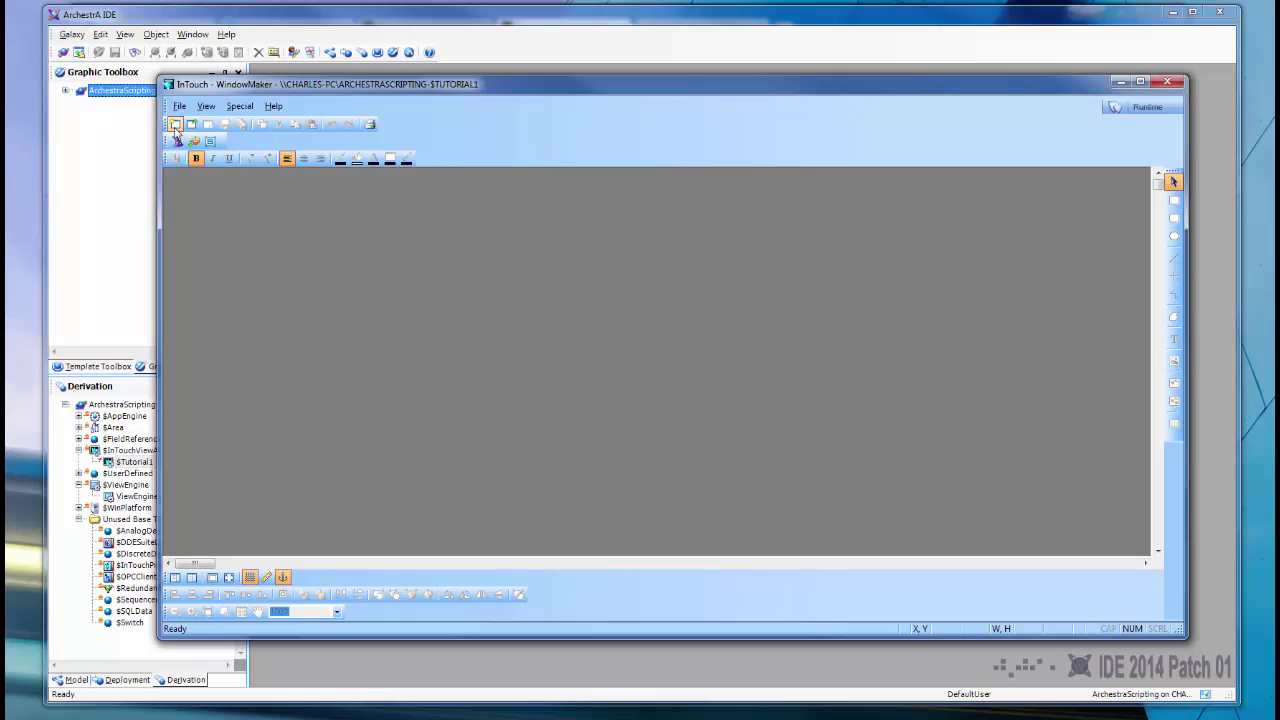
- Add a blank window named Test to the application
click(175, 124)
text(Test)
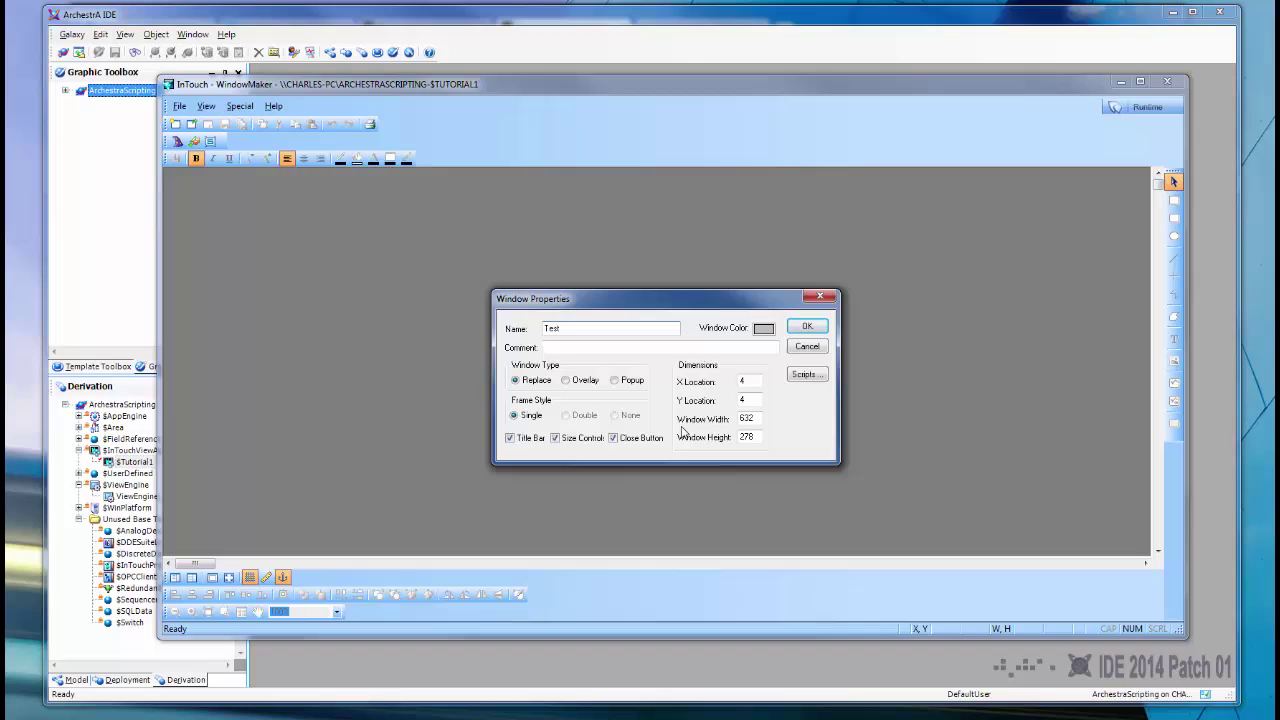
key(Return)
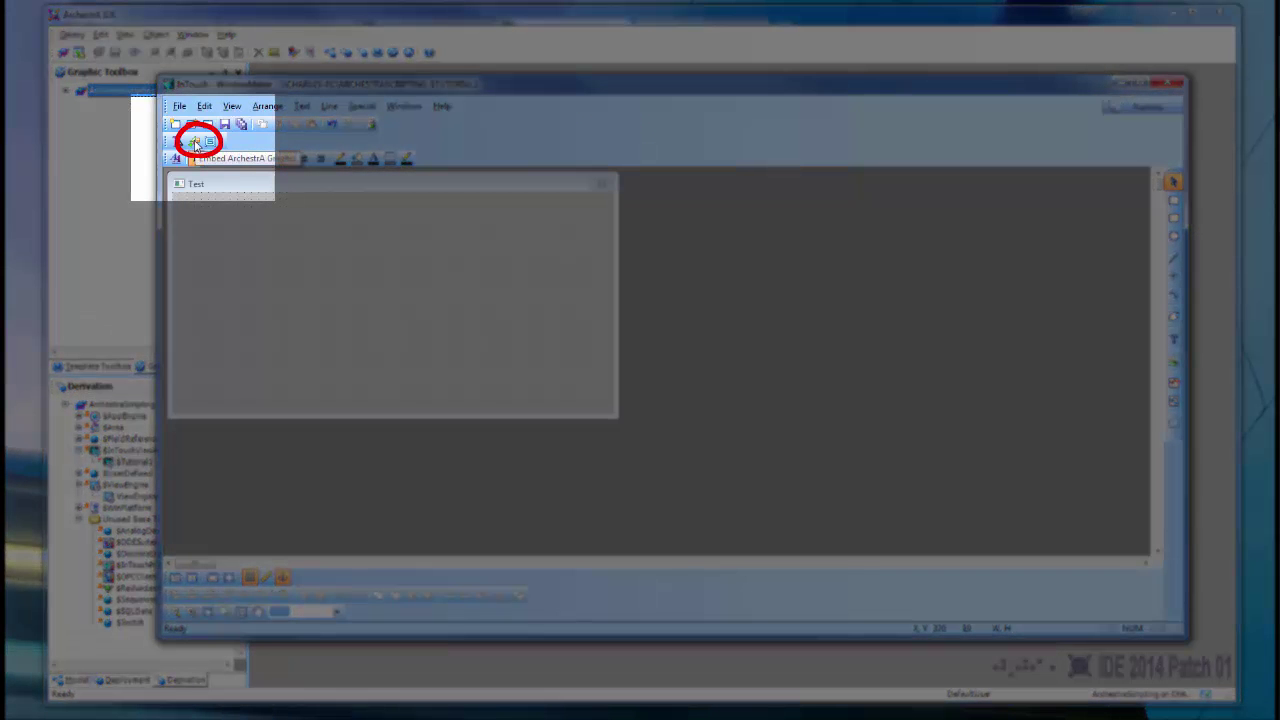
- Embed the Tutorial_1 Button symbol on the Test window as Button1
click(196, 145)
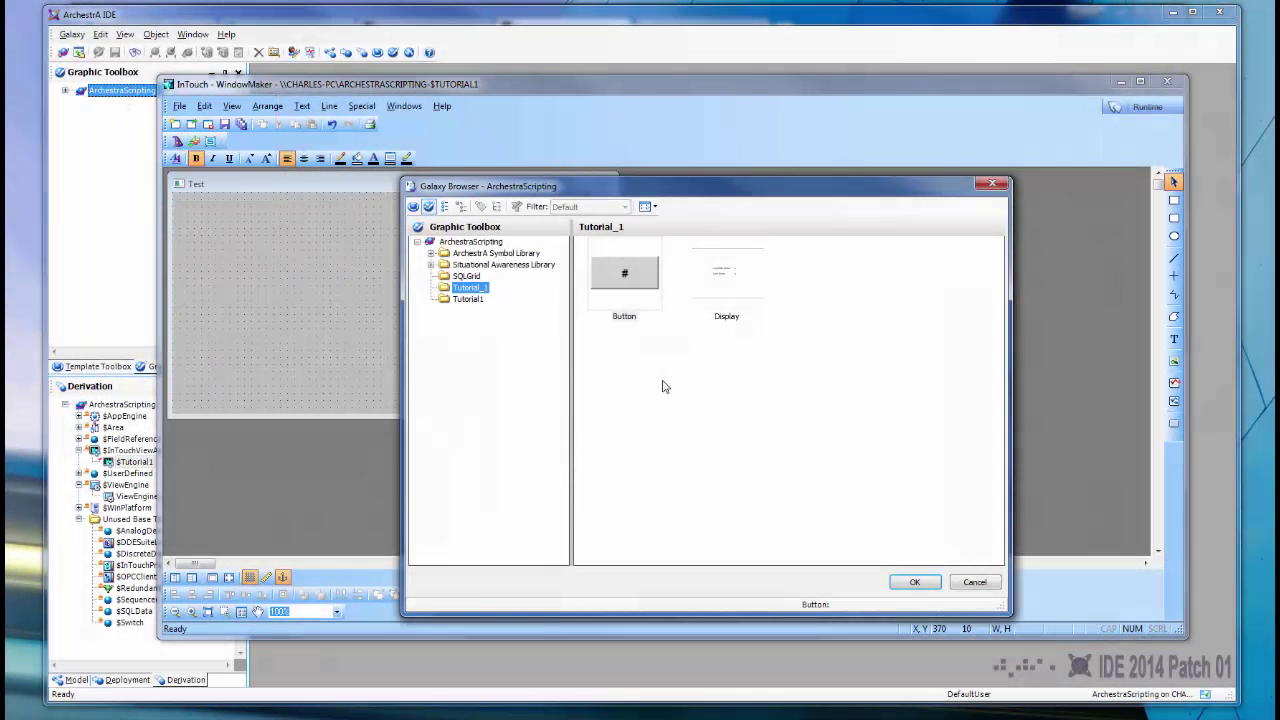
click(647, 288)
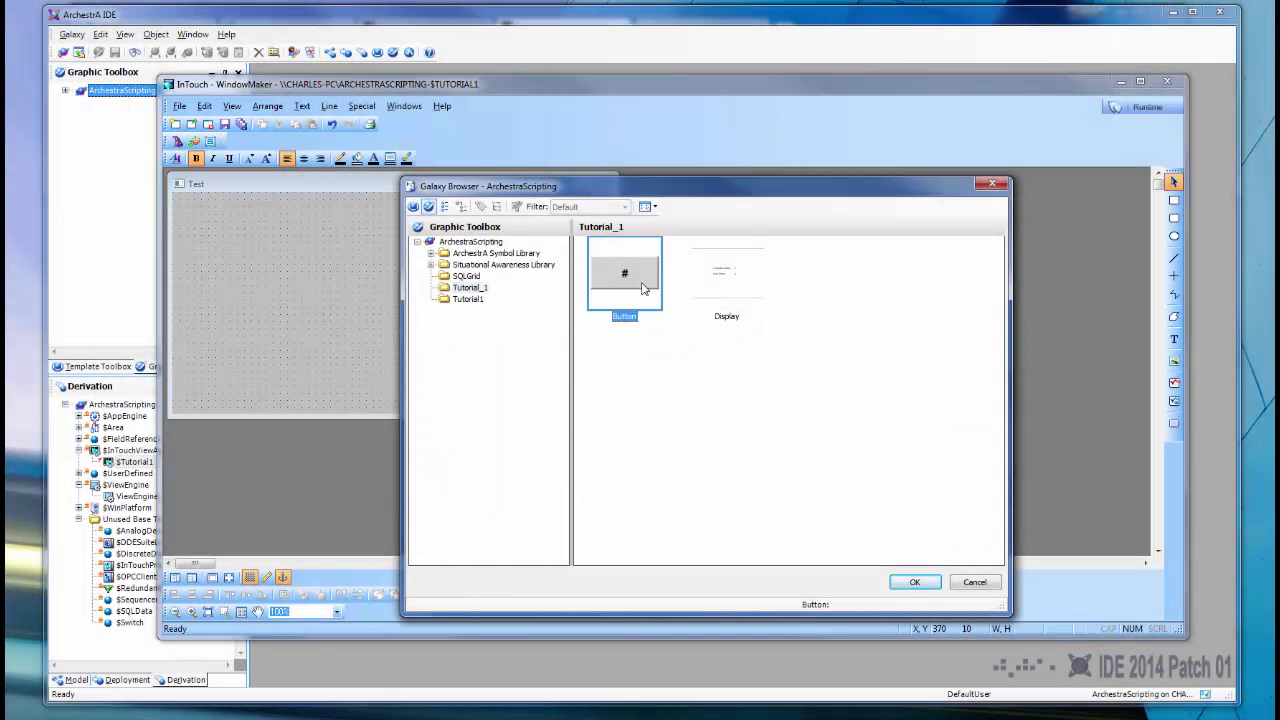
click(916, 582)
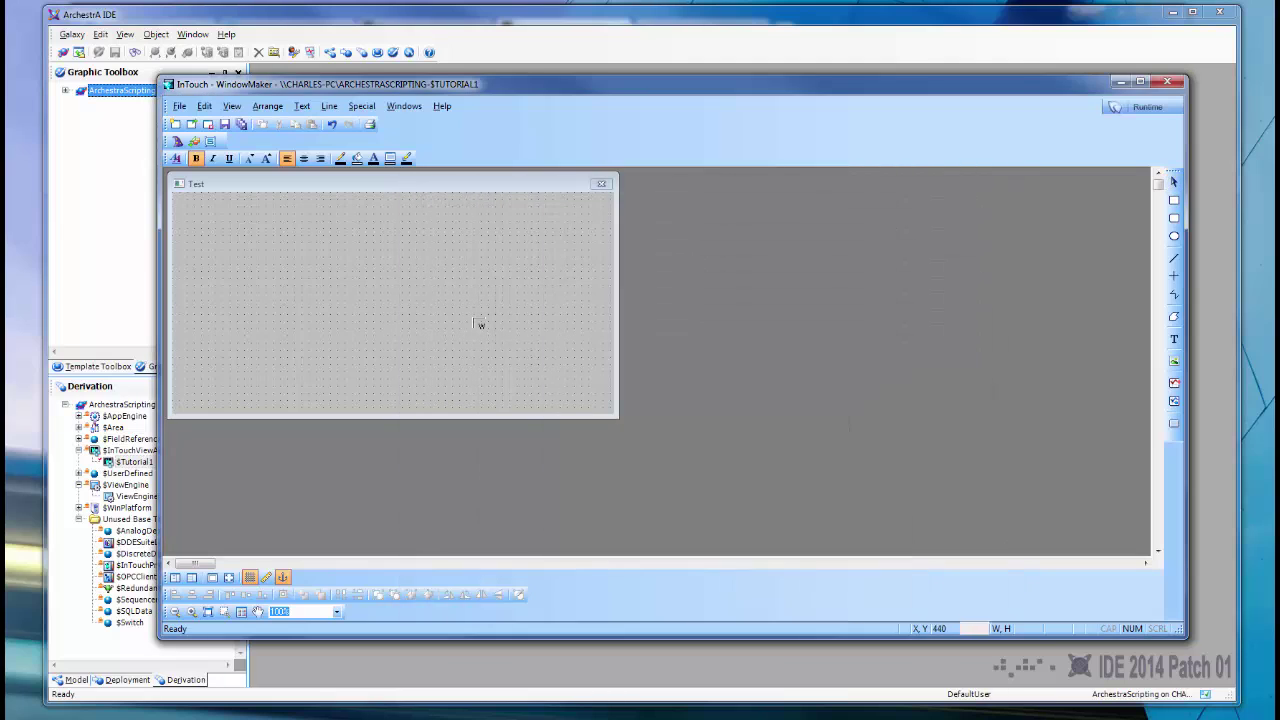
click(392, 297)
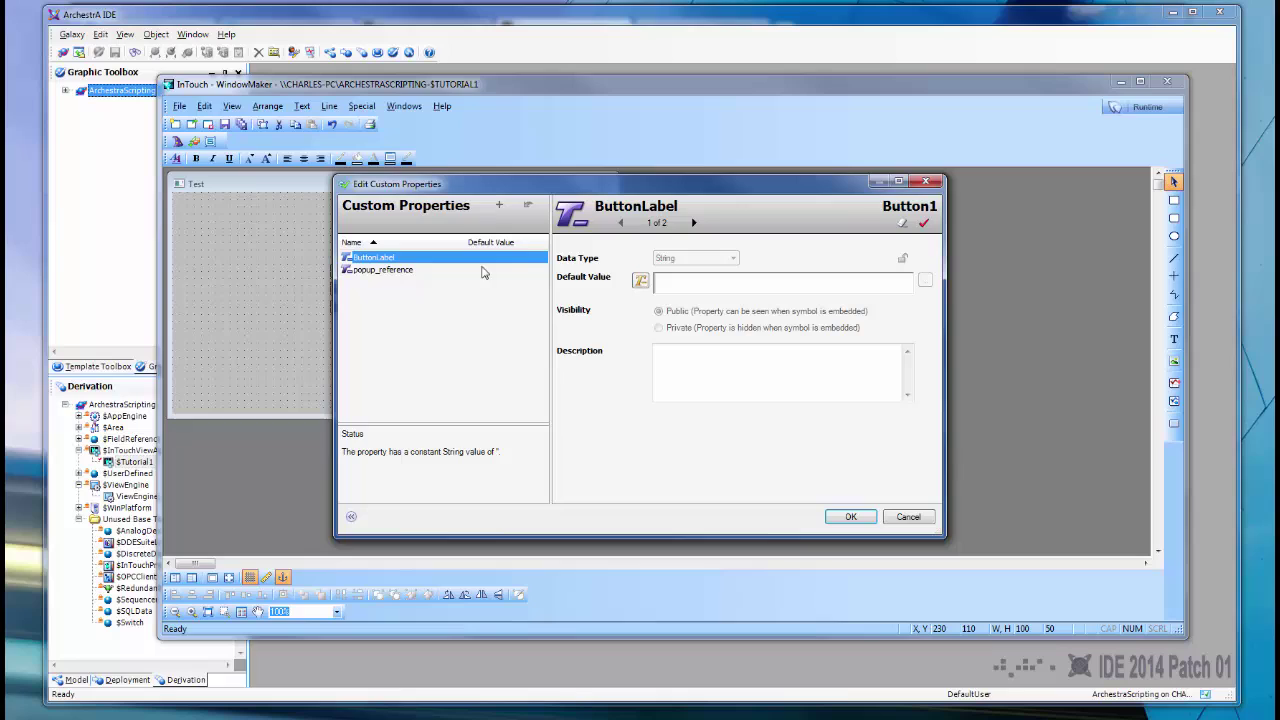
- Set Button1's ButtonLabel to Native and popup_reference to udNativeScript_001
click(679, 284)
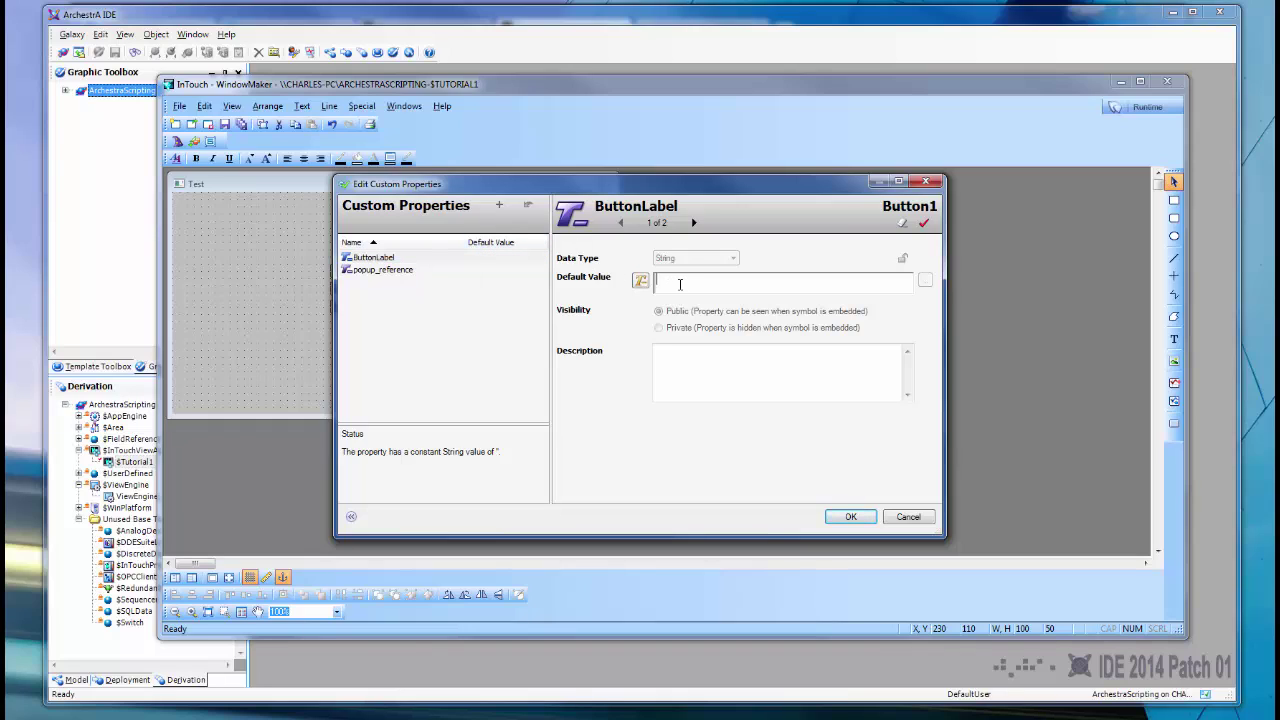
text(Native)
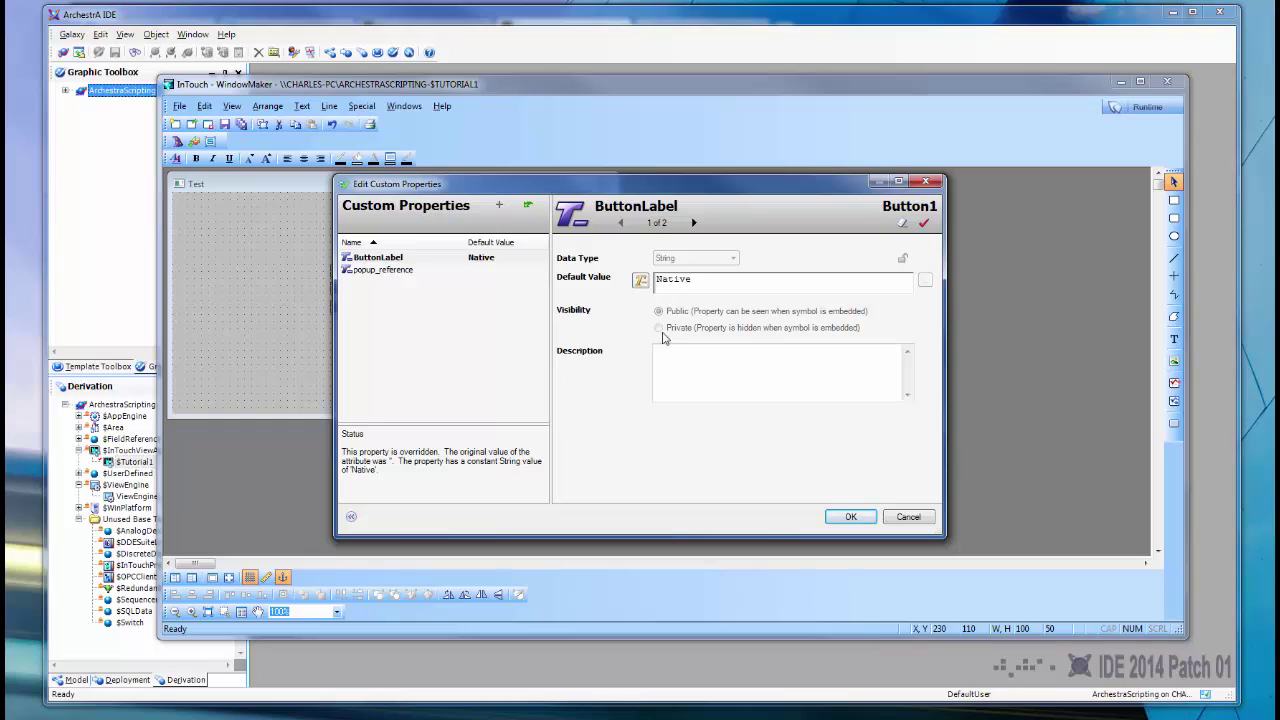
click(399, 270)
click(688, 282)
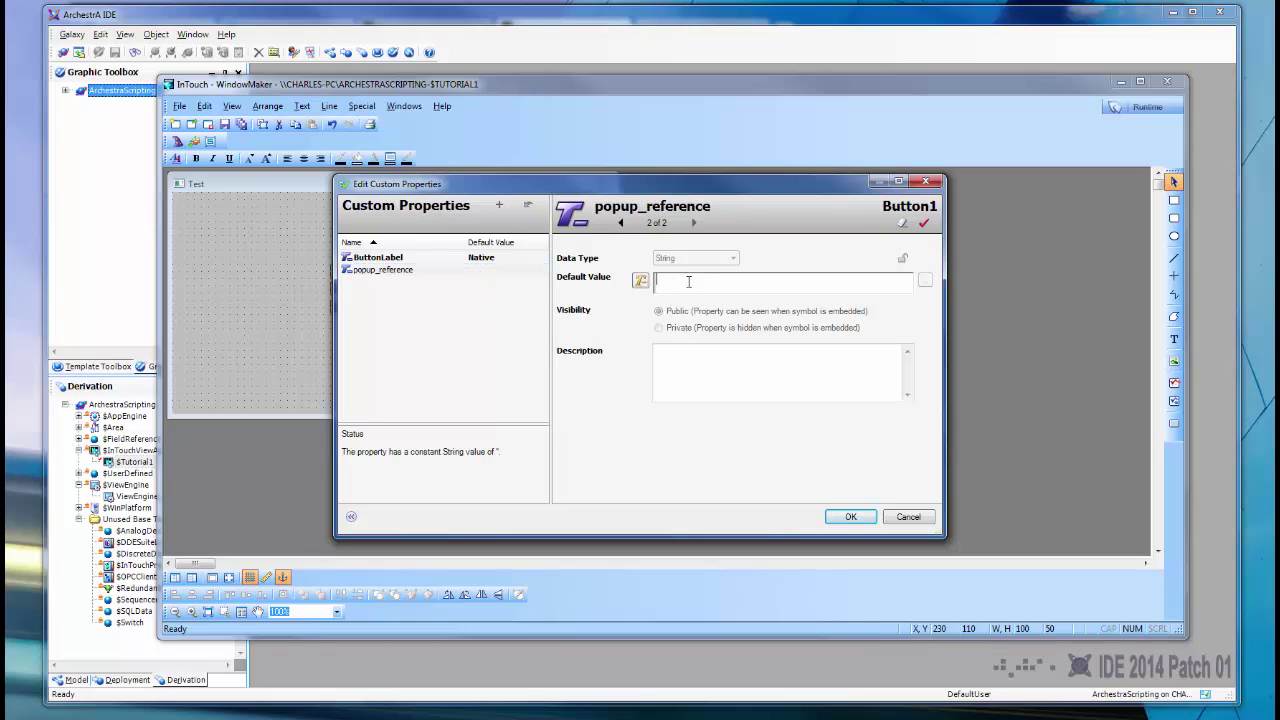
text(u)
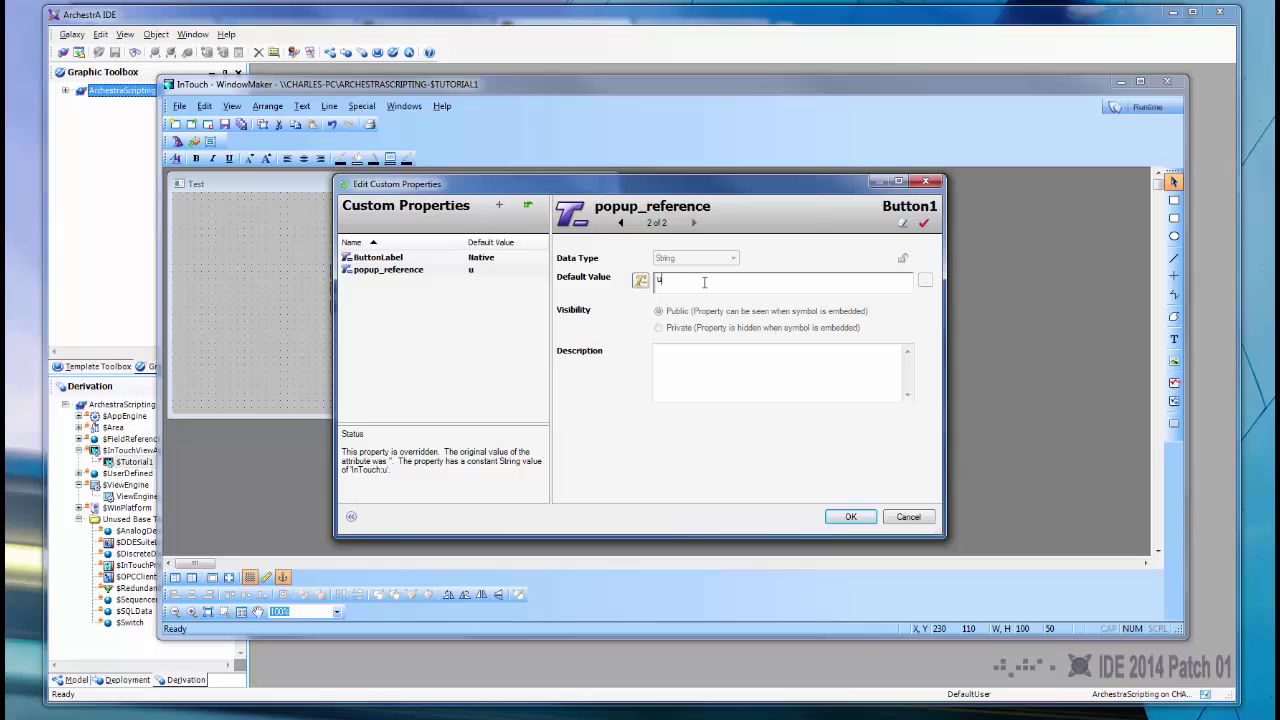
text(dNative)
text(Scxript_)
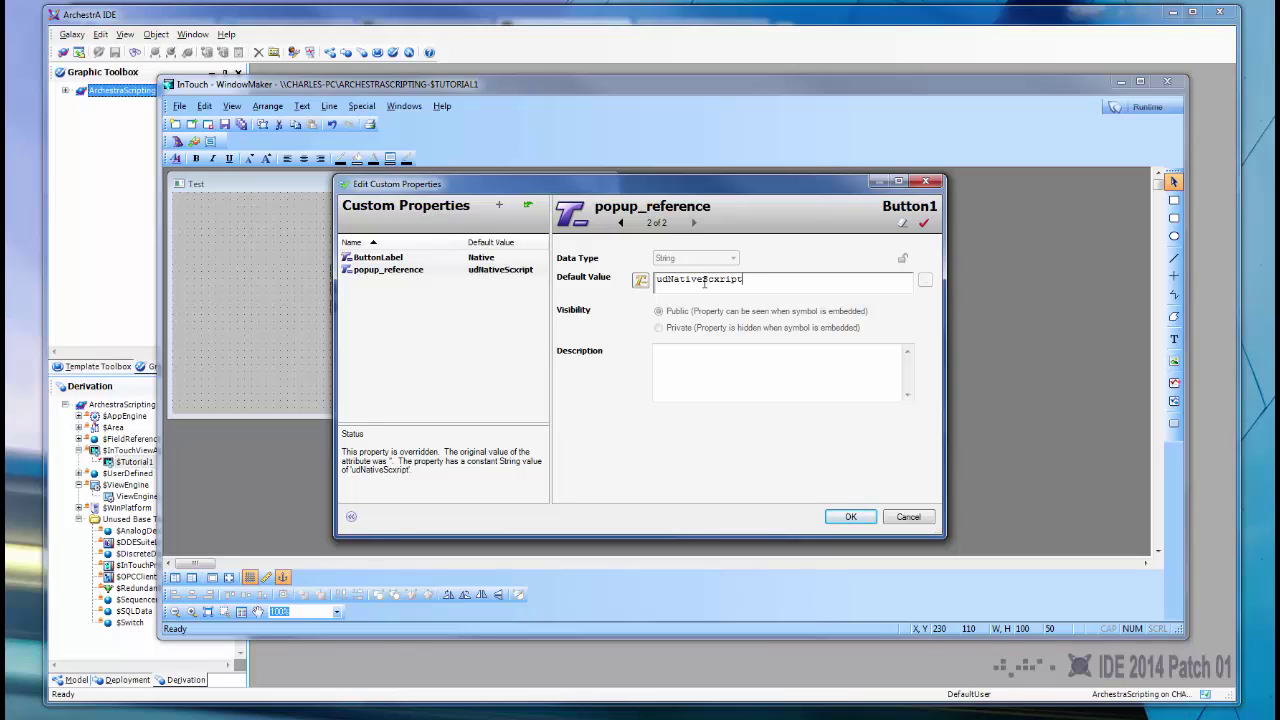
text(001)
click(721, 280)
key(Delete)
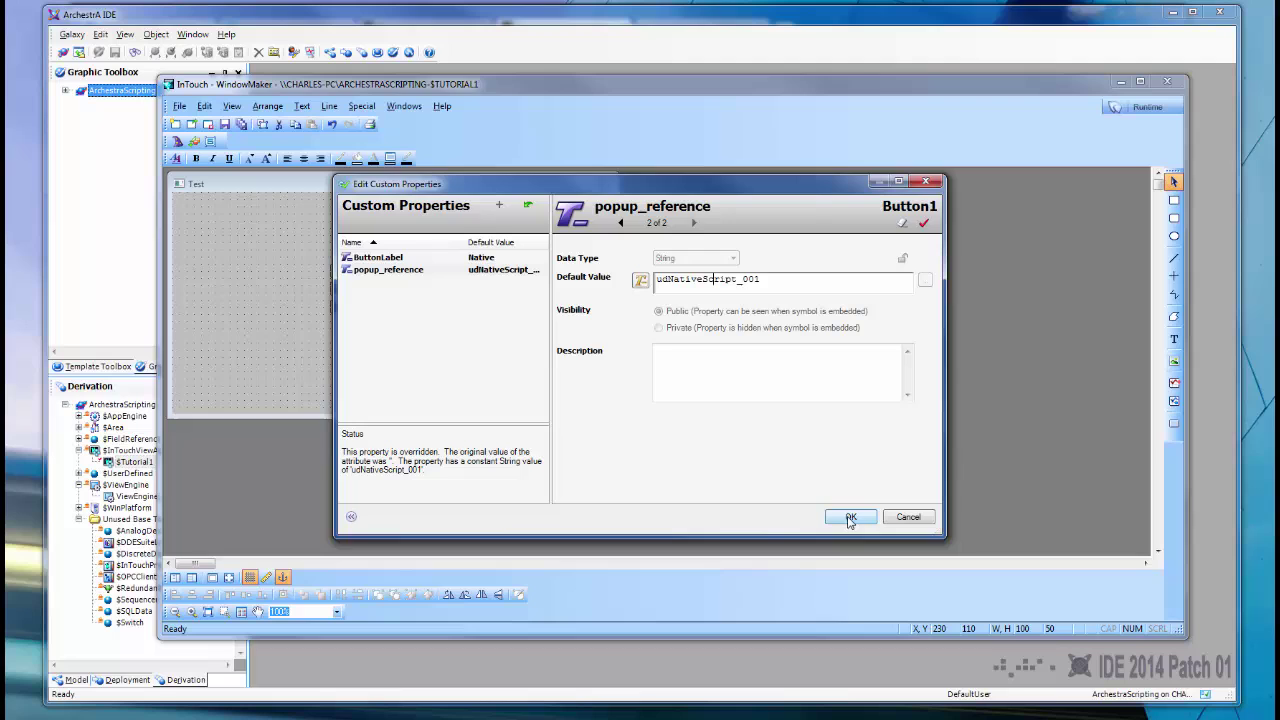
click(849, 518)
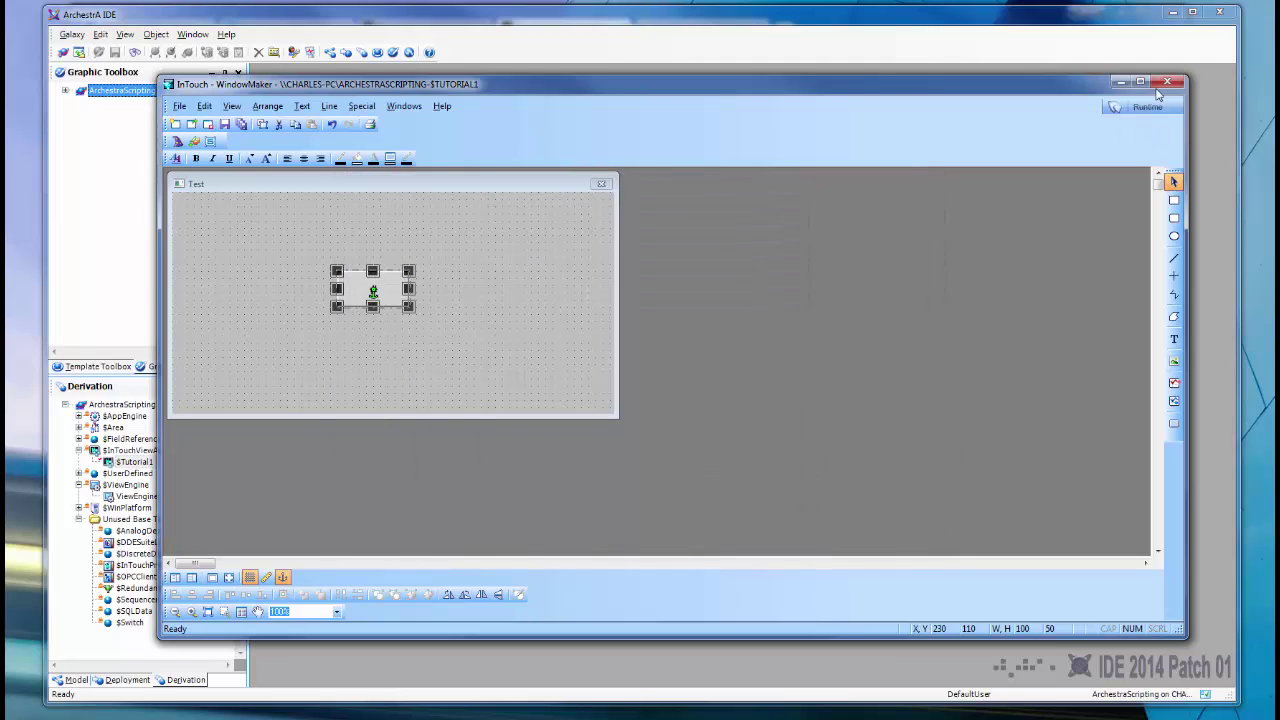
- Save the Test window, close WindowMaker, and check $Tutorial1 in with a comment
click(1168, 82)
click(622, 395)
text(created v)
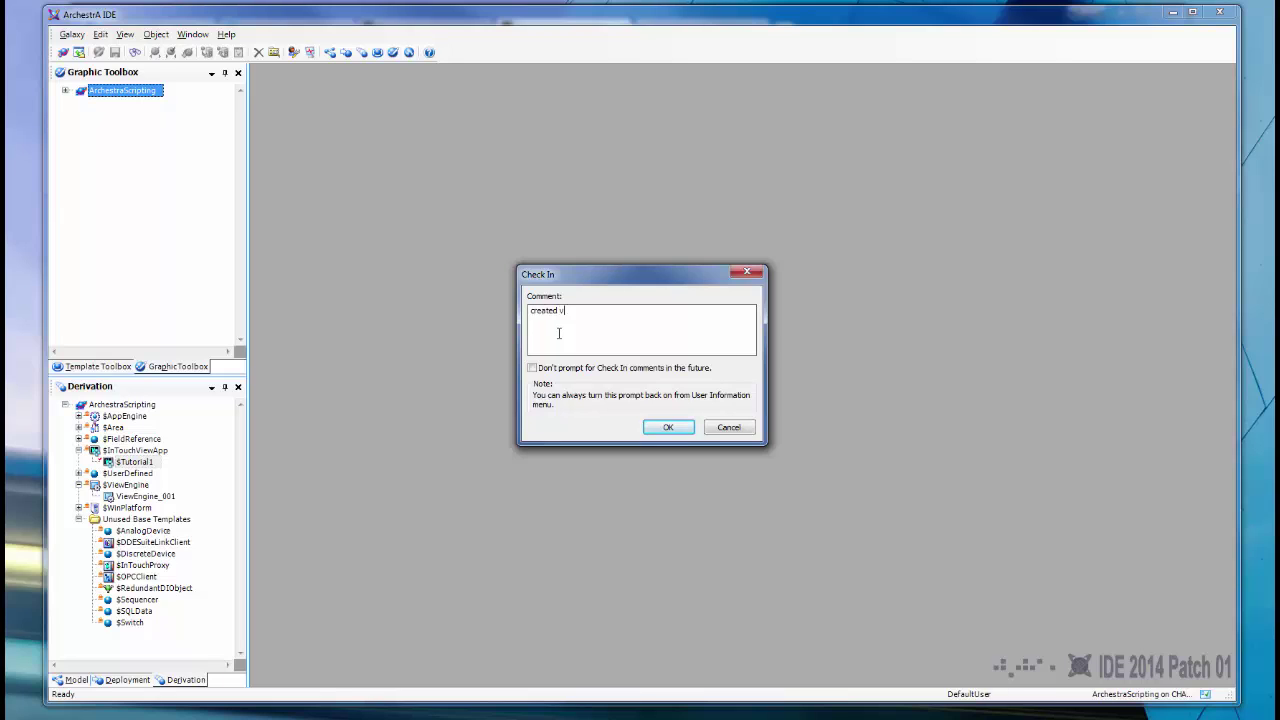
click(668, 427)
click(768, 444)
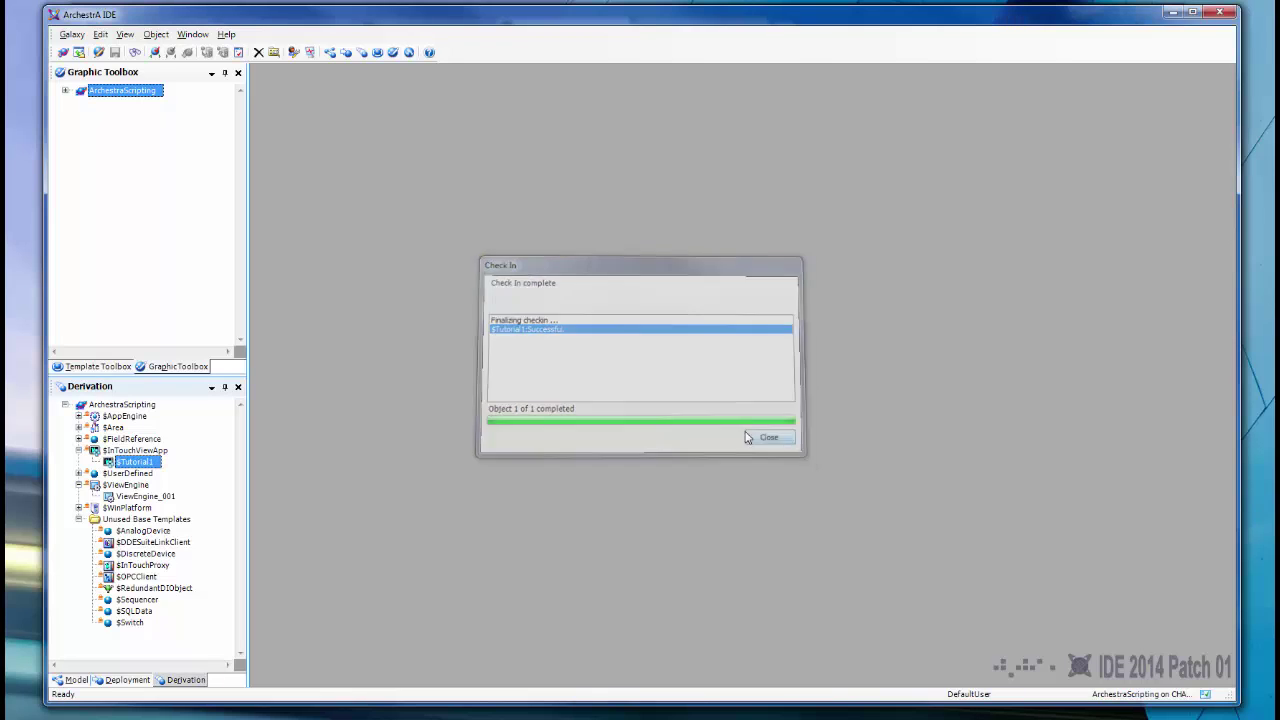
click(150, 680)
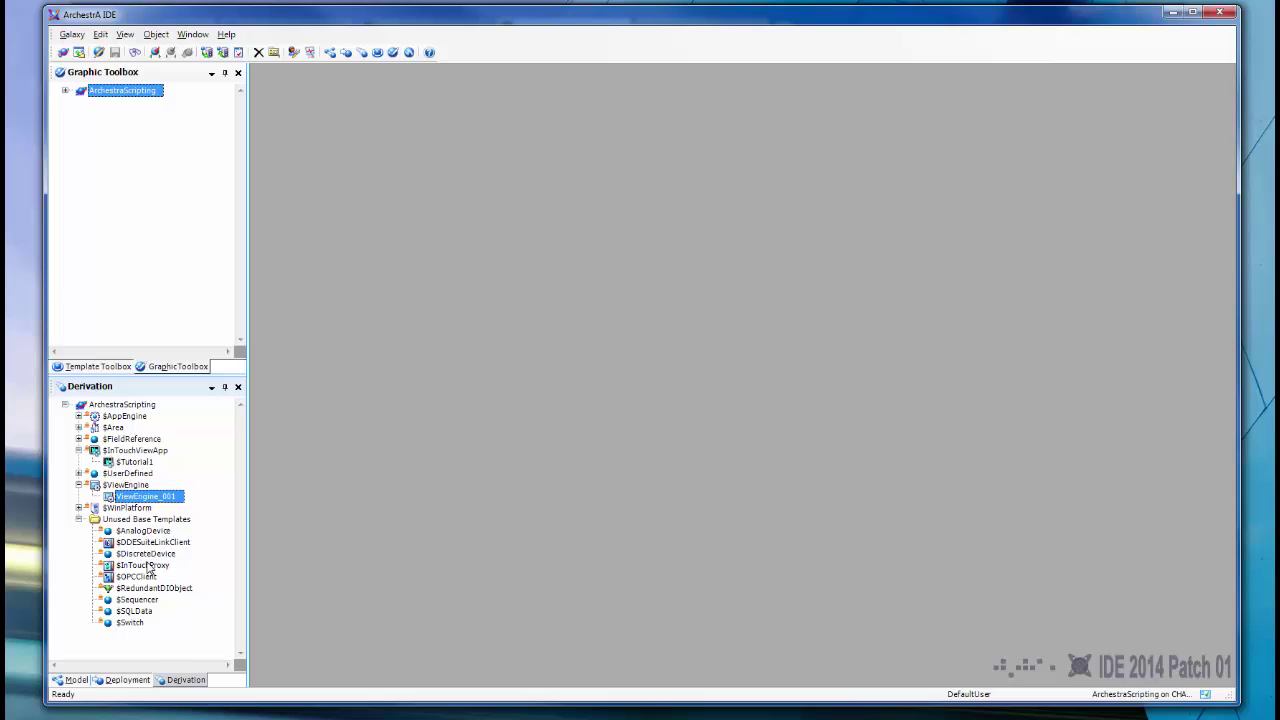
- Create instance Tutorial1_001 of $Tutorial1 and assign it to ViewEngine_001
click(122, 680)
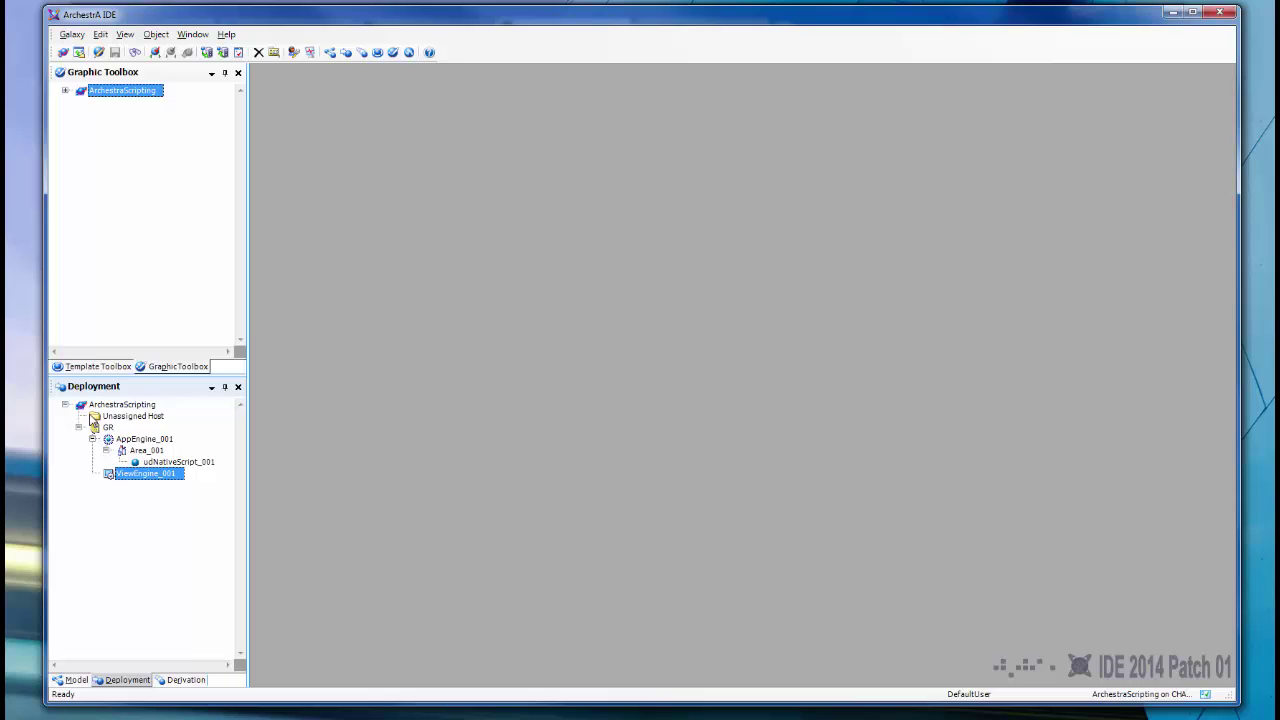
click(170, 683)
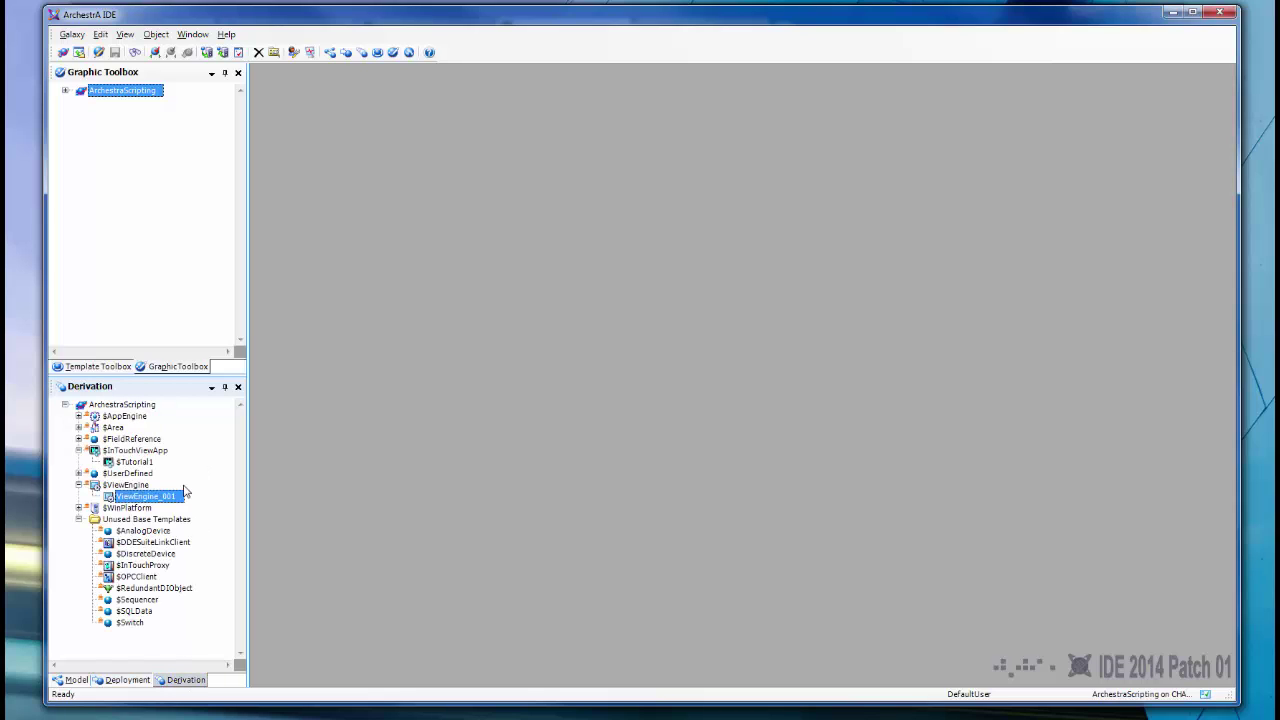
click(130, 462)
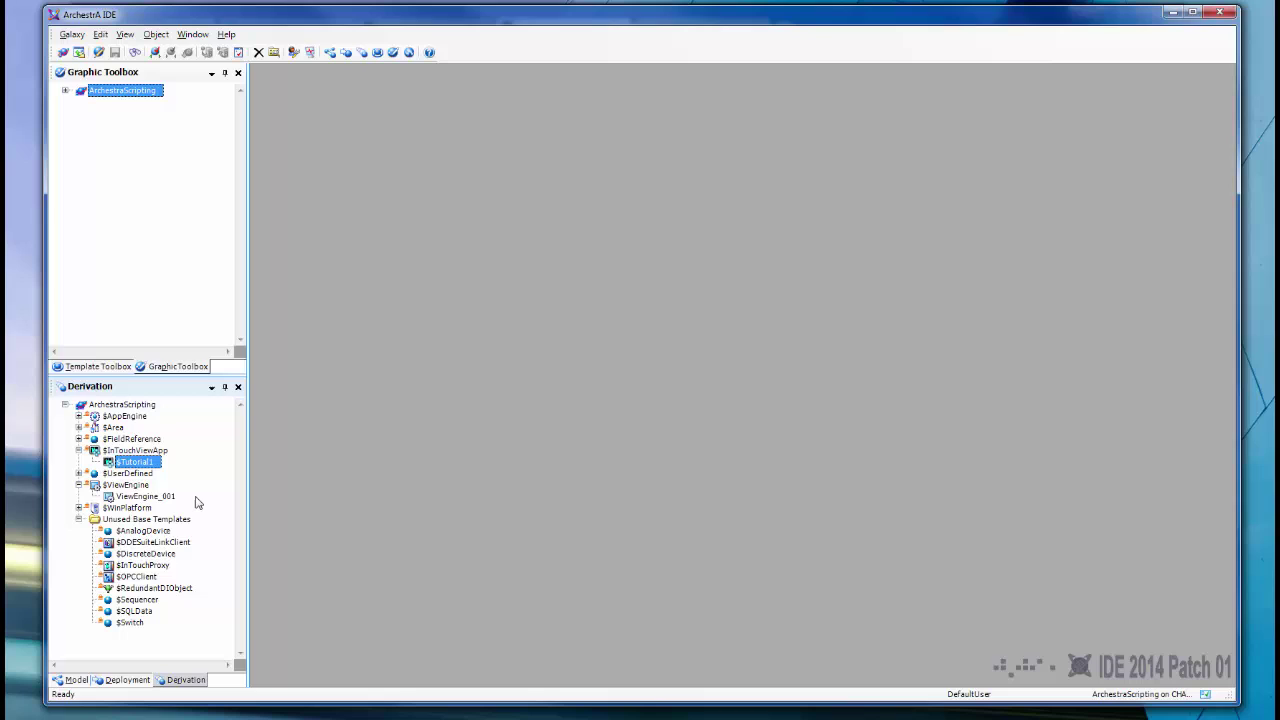
right_click(140, 463)
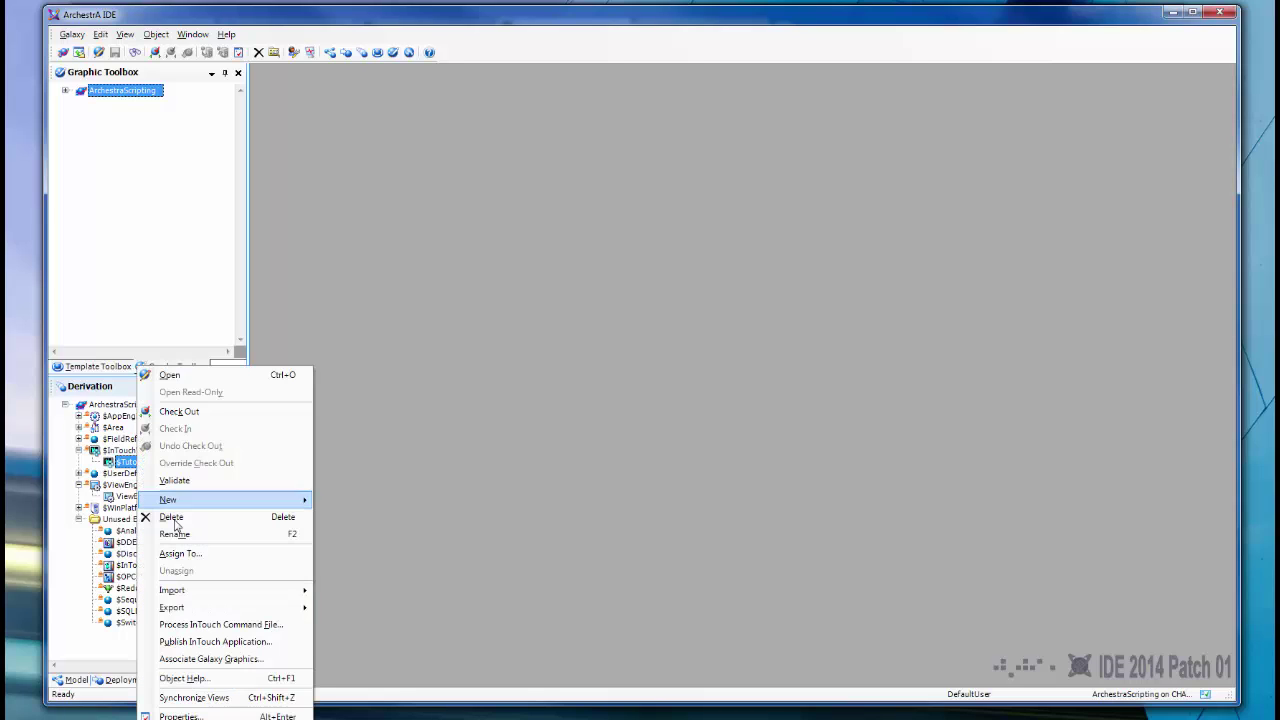
mouse_move(168, 499)
click(340, 500)
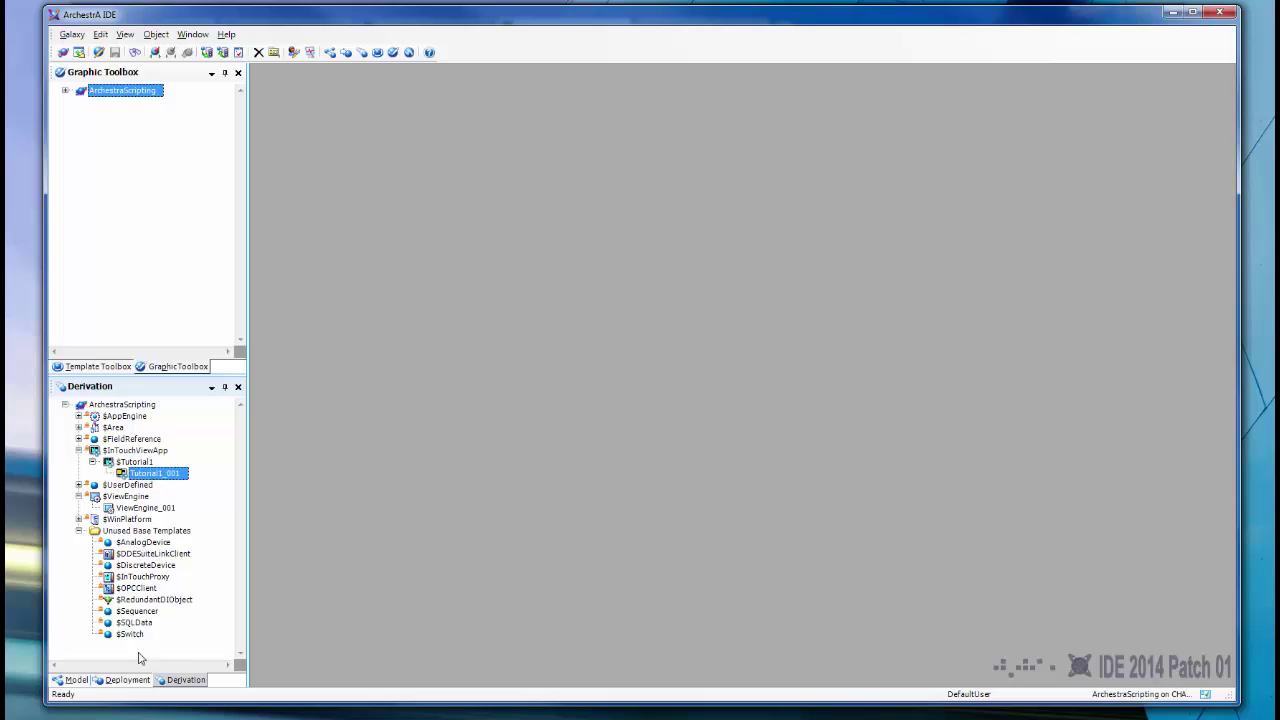
click(125, 680)
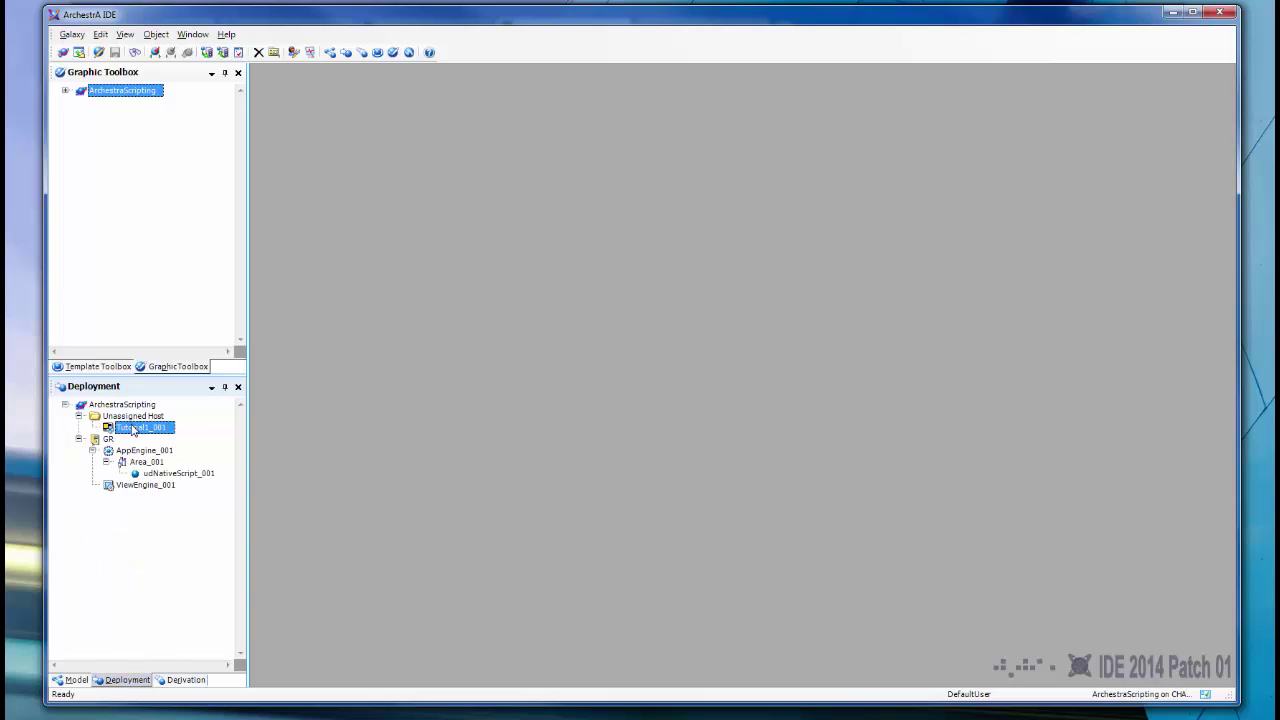
drag(132, 432, 137, 487)
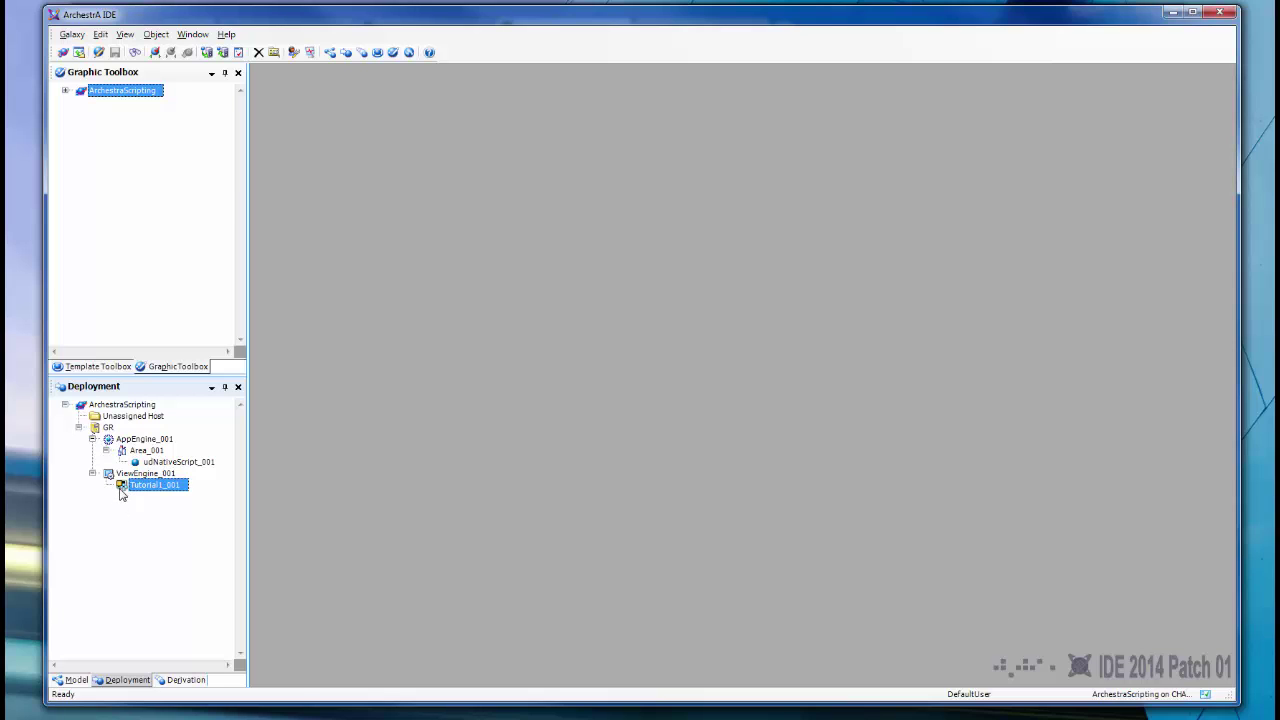
- Deploy Tutorial1_001, then start $Tutorial1 in WindowViewer from Application Manager
right_click(121, 489)
click(156, 551)
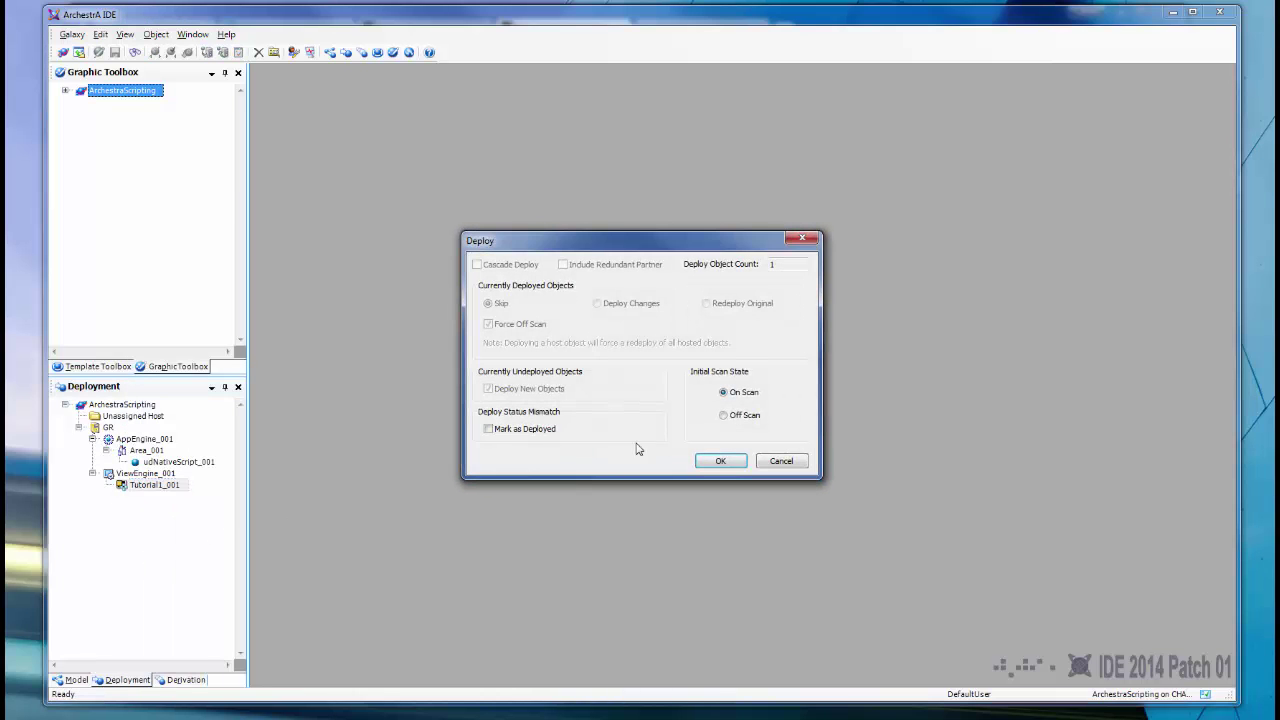
click(722, 462)
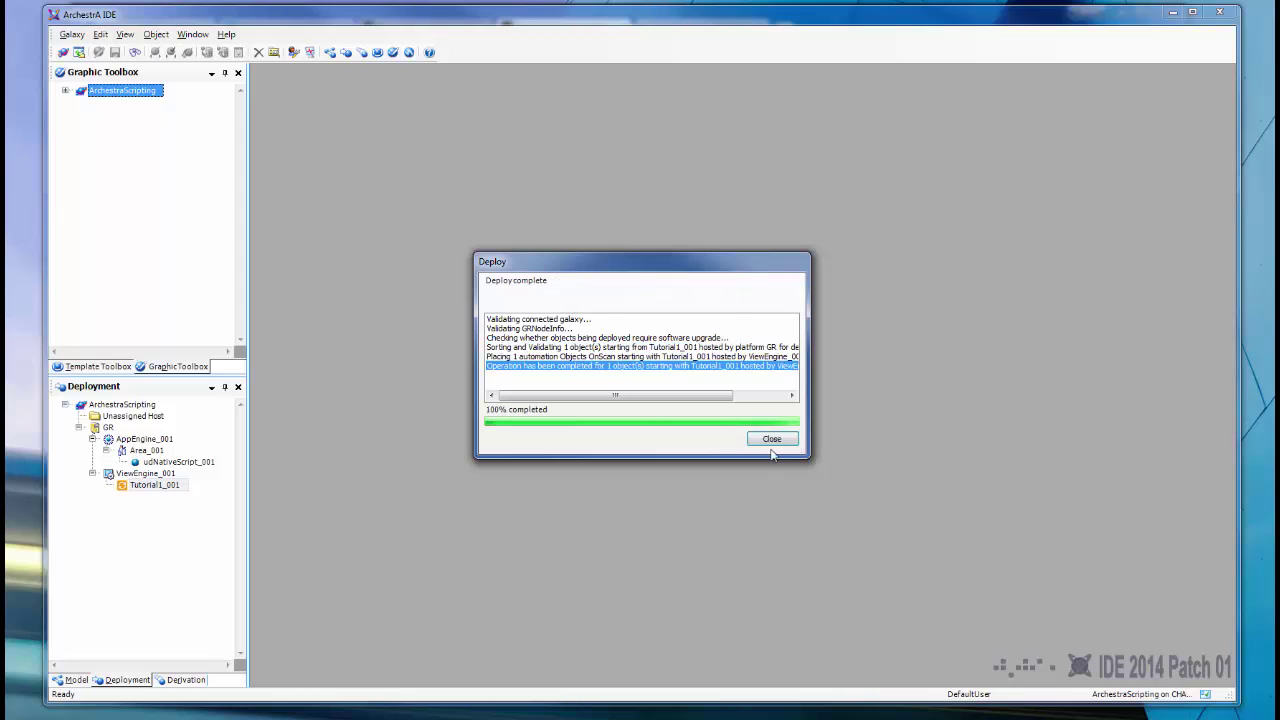
click(770, 440)
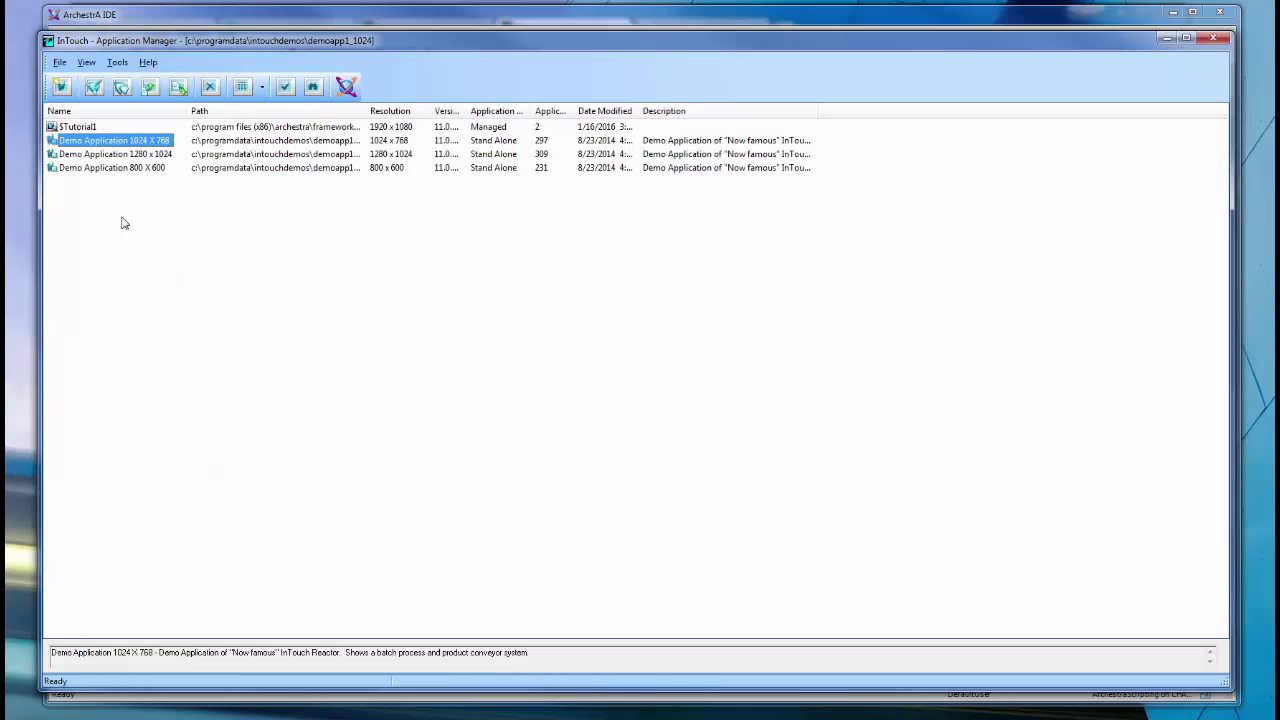
click(75, 127)
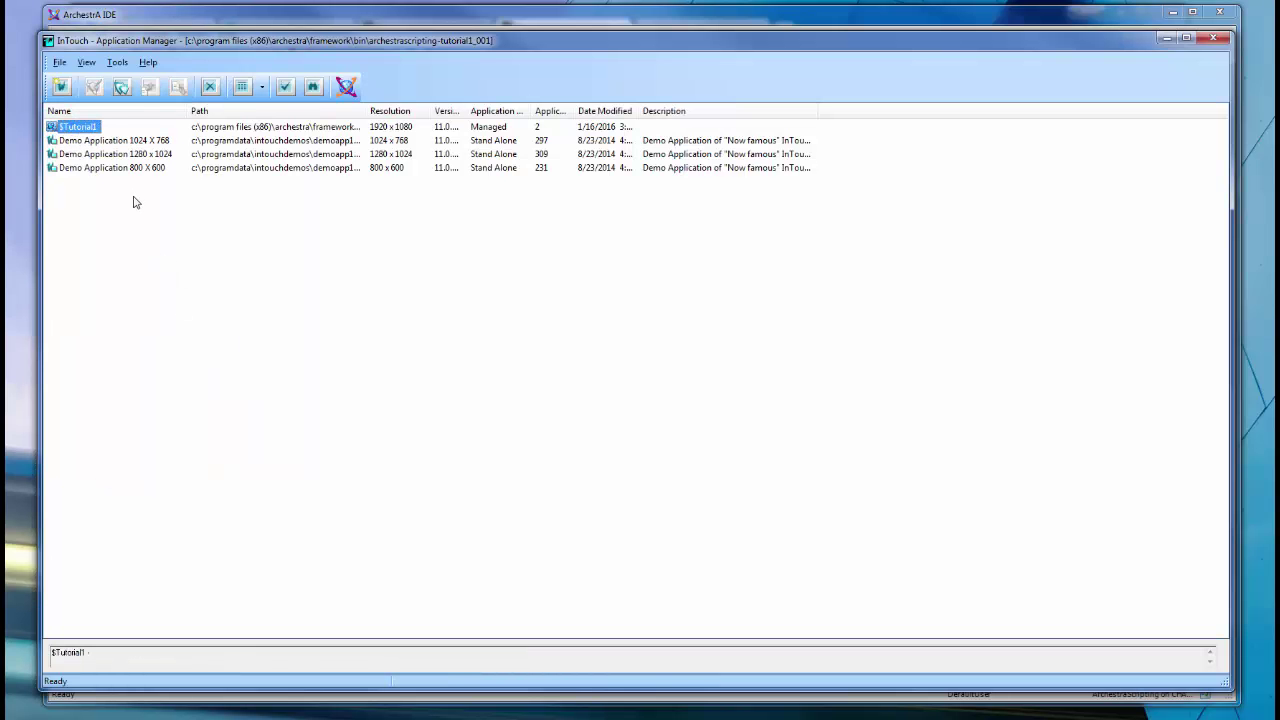
click(121, 87)
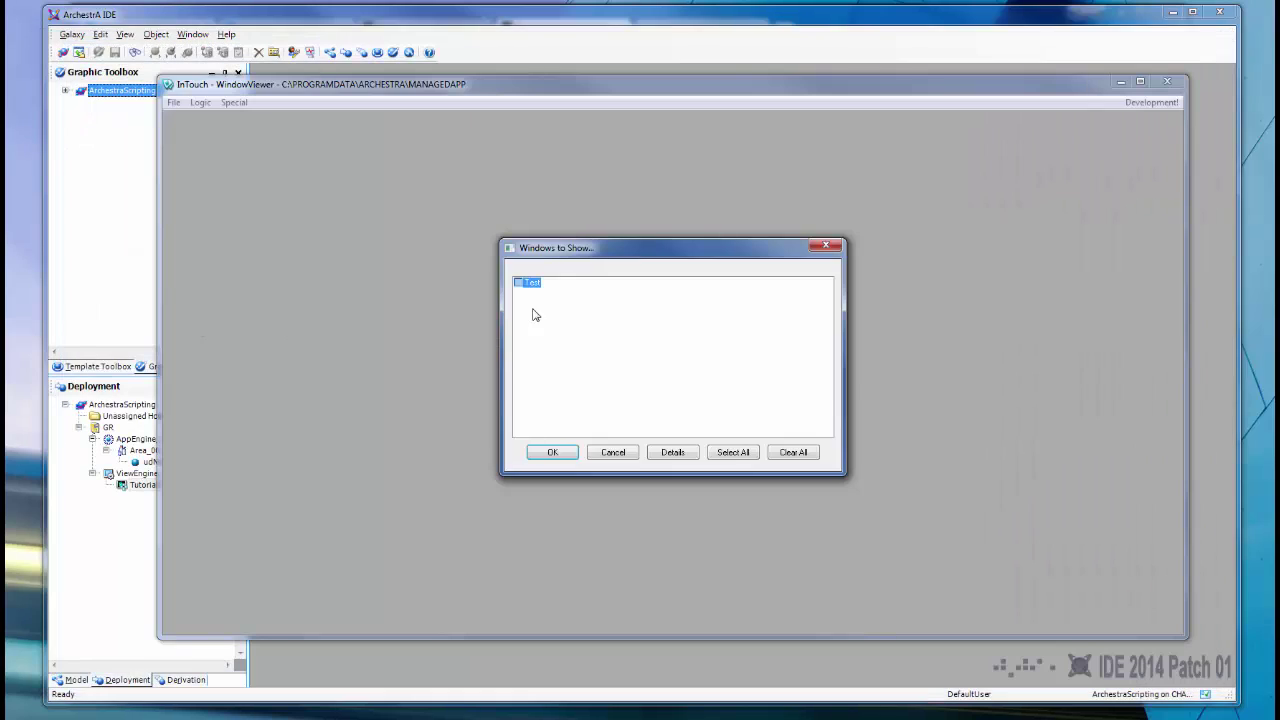
- Open the Test window and press Native to show the udNativeScript_001 popup
click(518, 283)
click(553, 453)
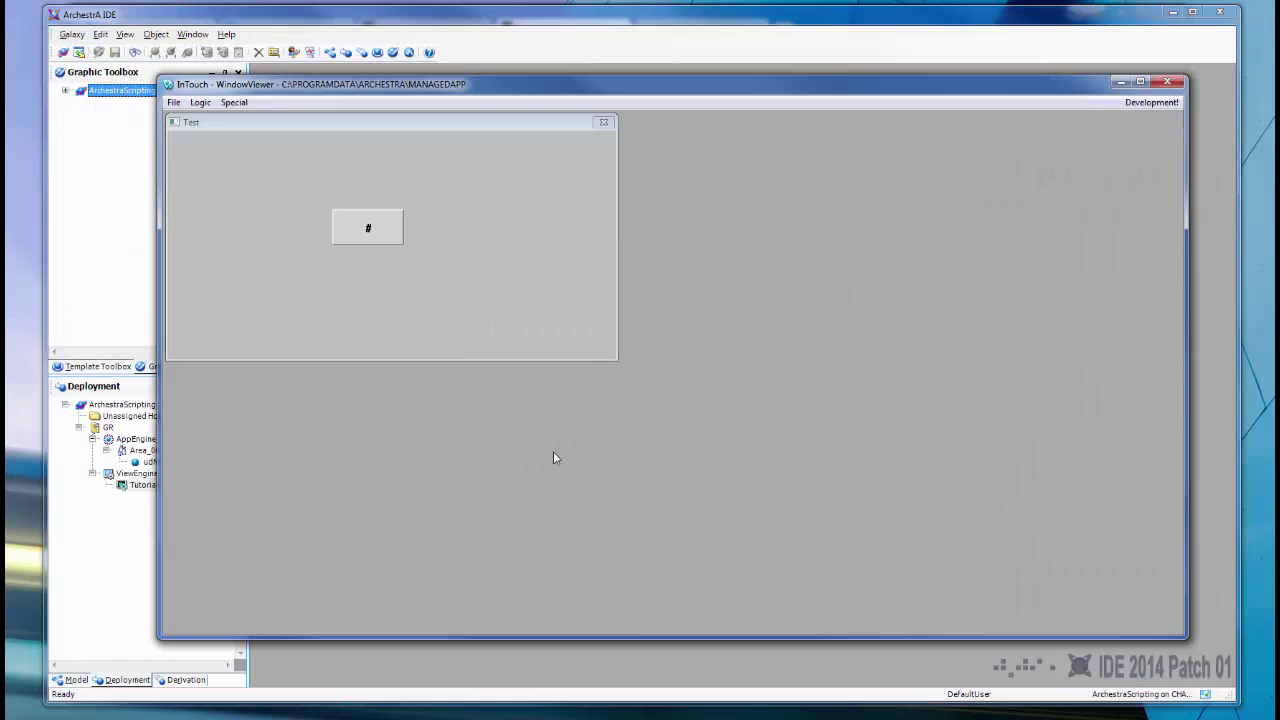
click(373, 239)
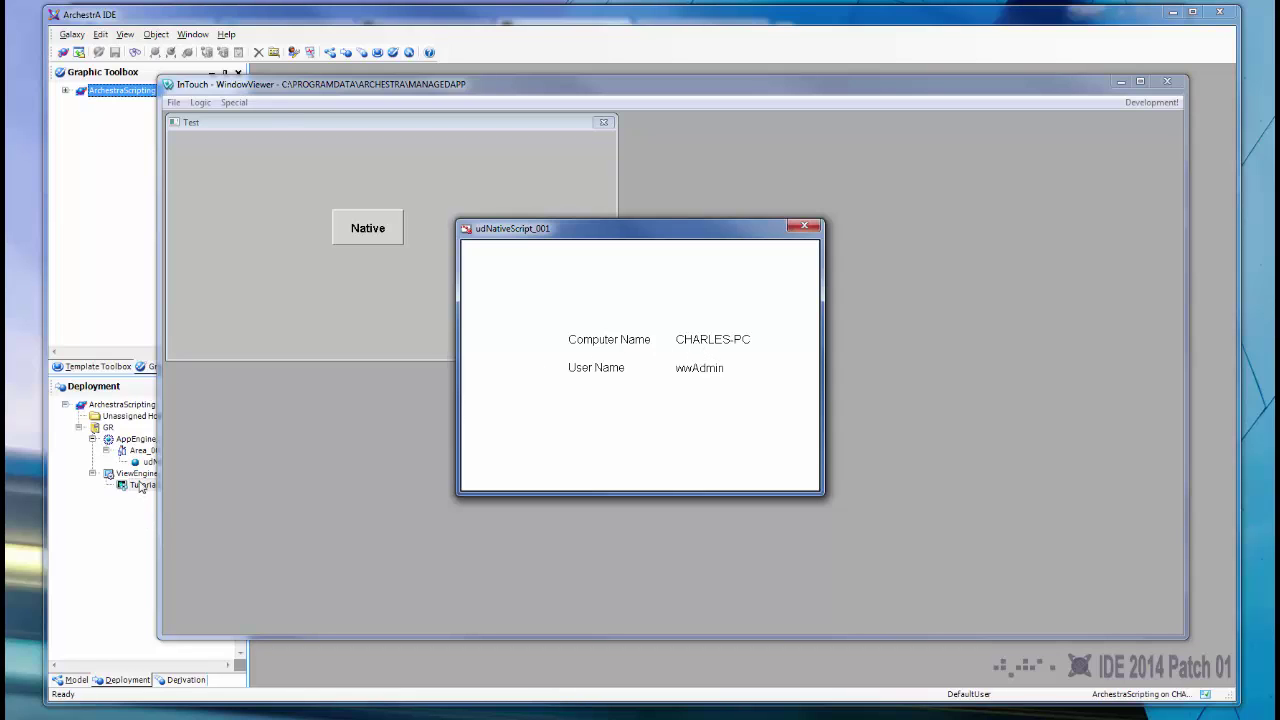
- Reposition the WindowViewer window and move the popup off the Native button
drag(278, 87, 285, 87)
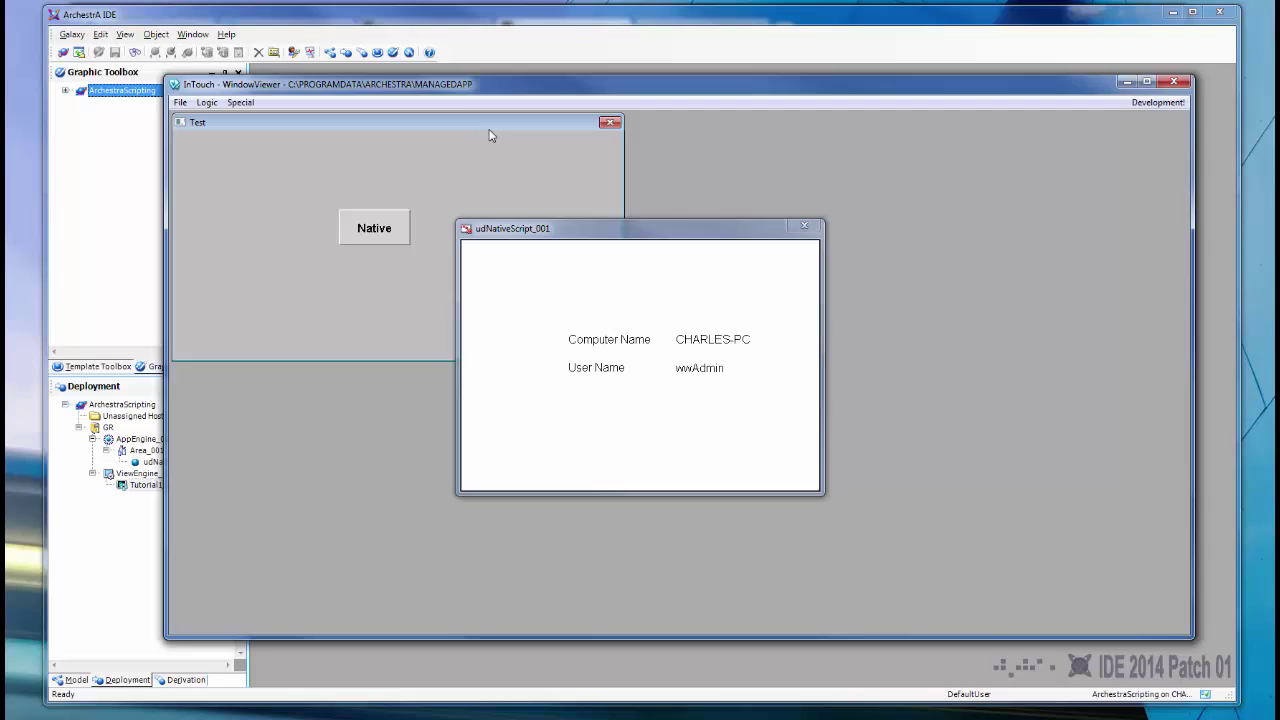
drag(471, 85, 540, 92)
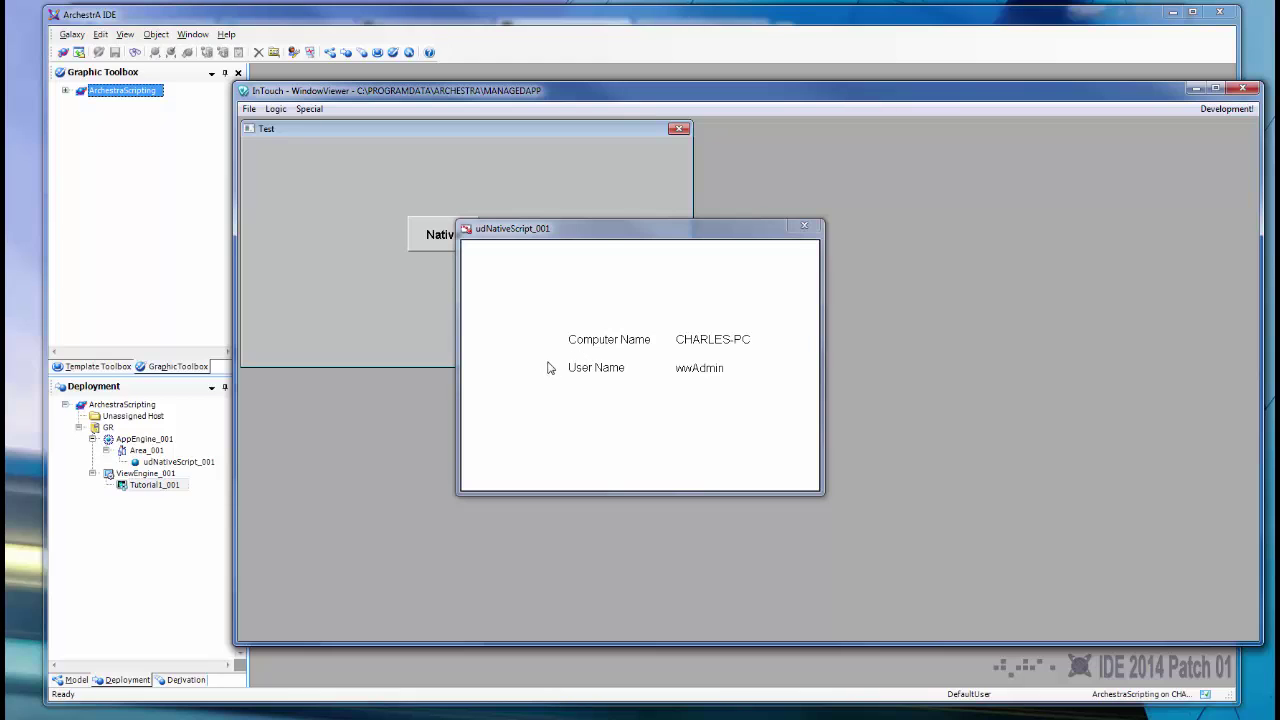
mouse_move(601, 243)
mouse_down()
mouse_move(766, 309)
mouse_move(748, 318)
mouse_up()
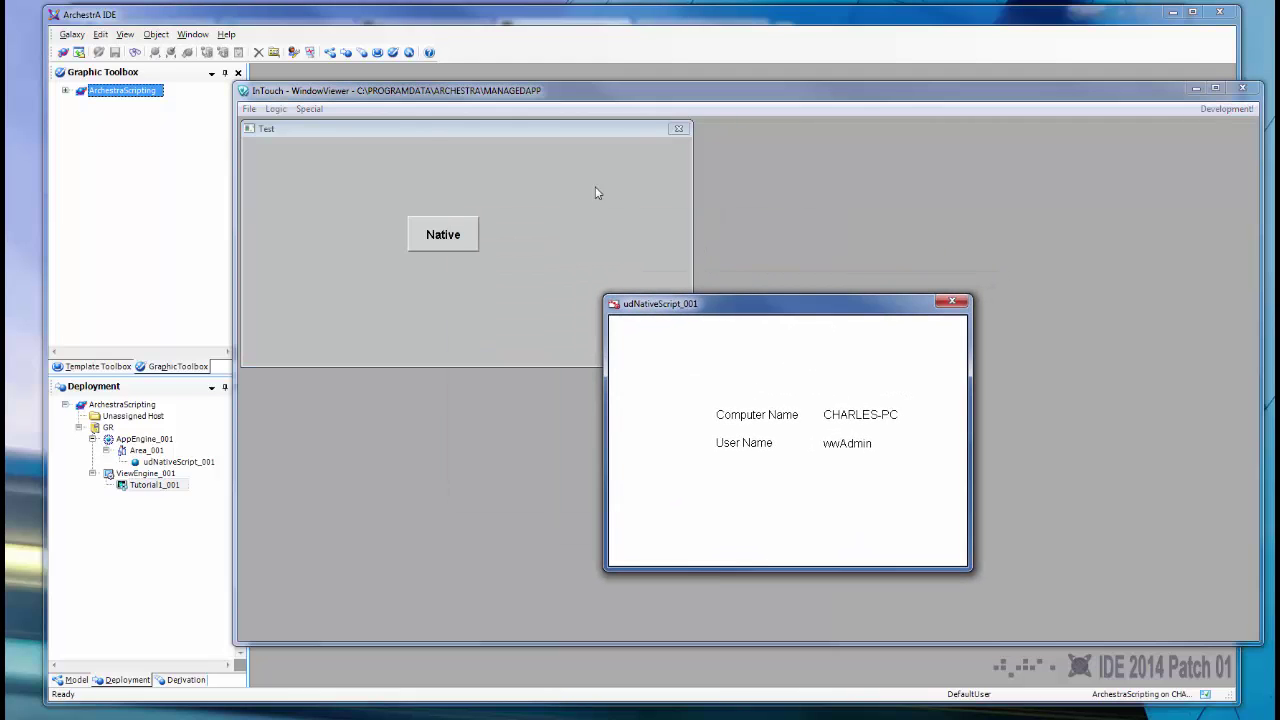